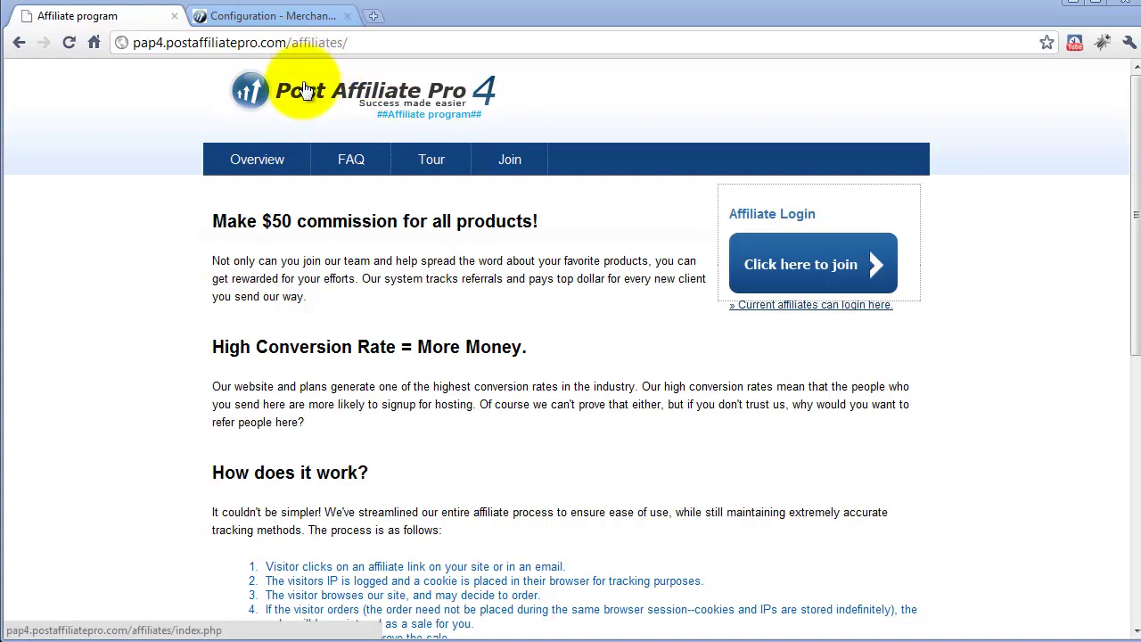
Review the ##Affiliate program## placeholder under the logo and browse the affiliate signup form.
{"action": "left_click_drag", "start_coordinate": [331, 89], "coordinate": [485, 104]}
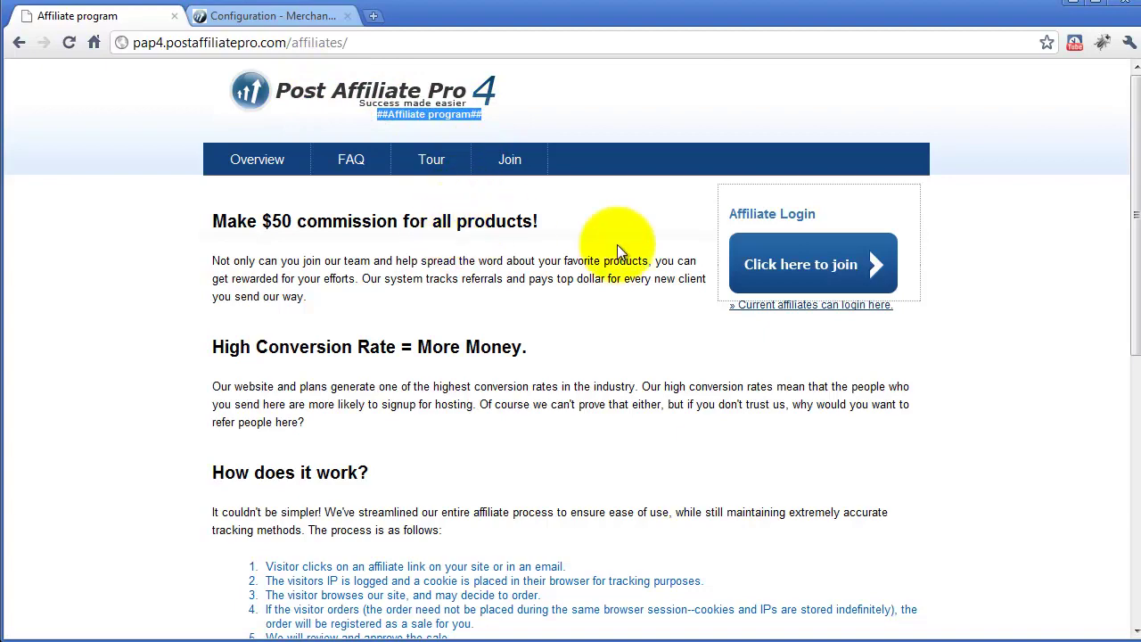
{"action": "left_click", "coordinate": [813, 266]}
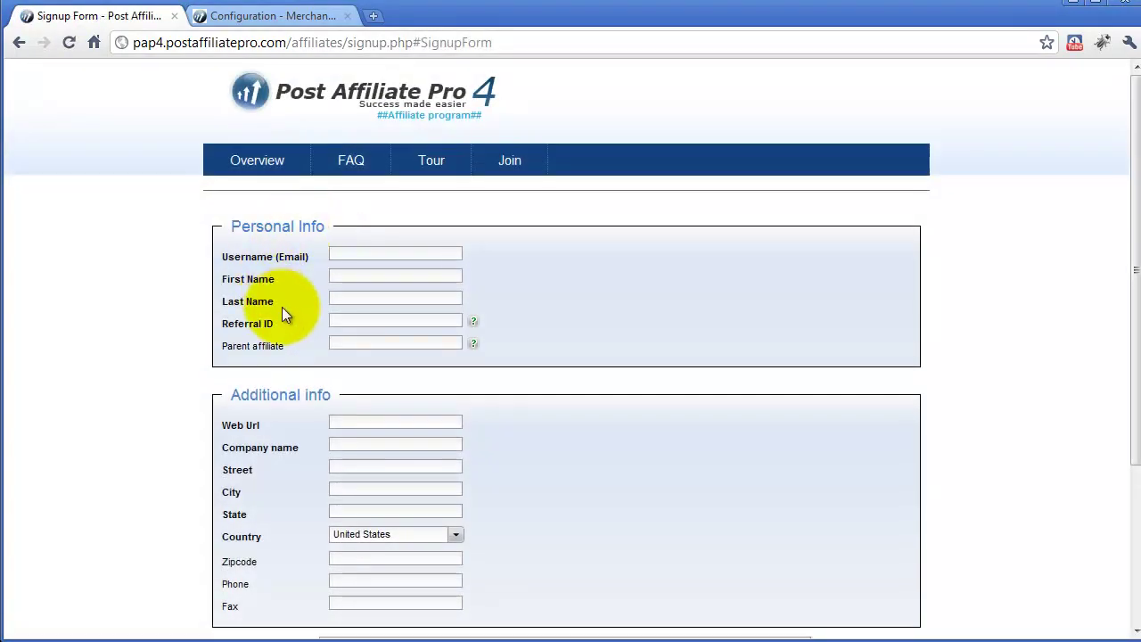
{"action": "scroll", "coordinate": [306, 441], "scroll_direction": "down", "scroll_amount": 1}
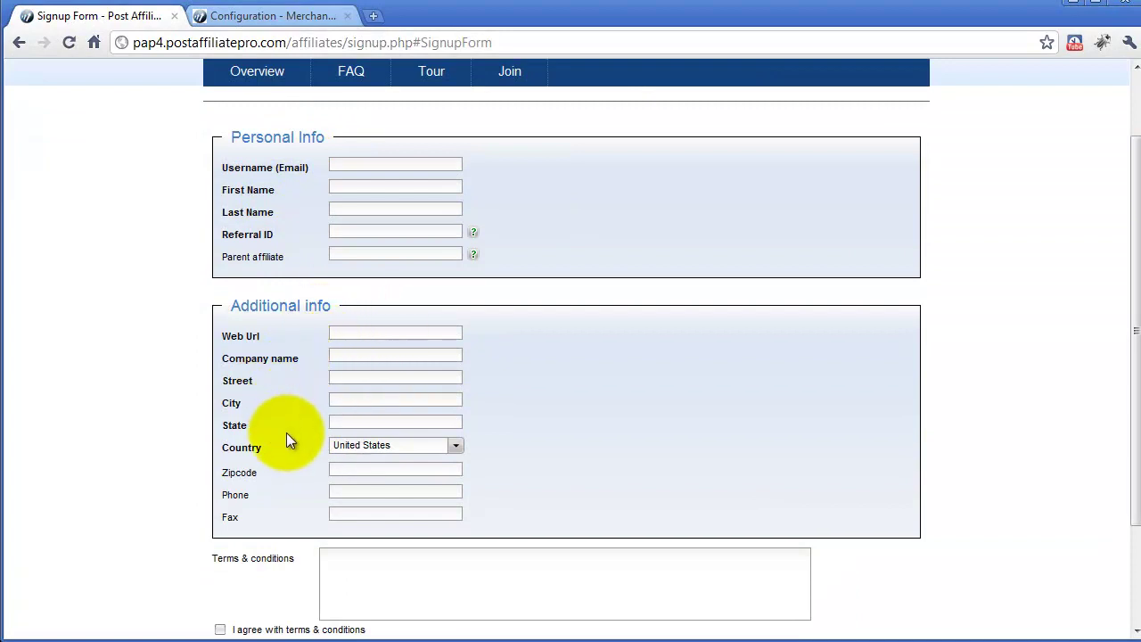
{"action": "scroll", "coordinate": [291, 454], "scroll_direction": "down", "scroll_amount": 2}
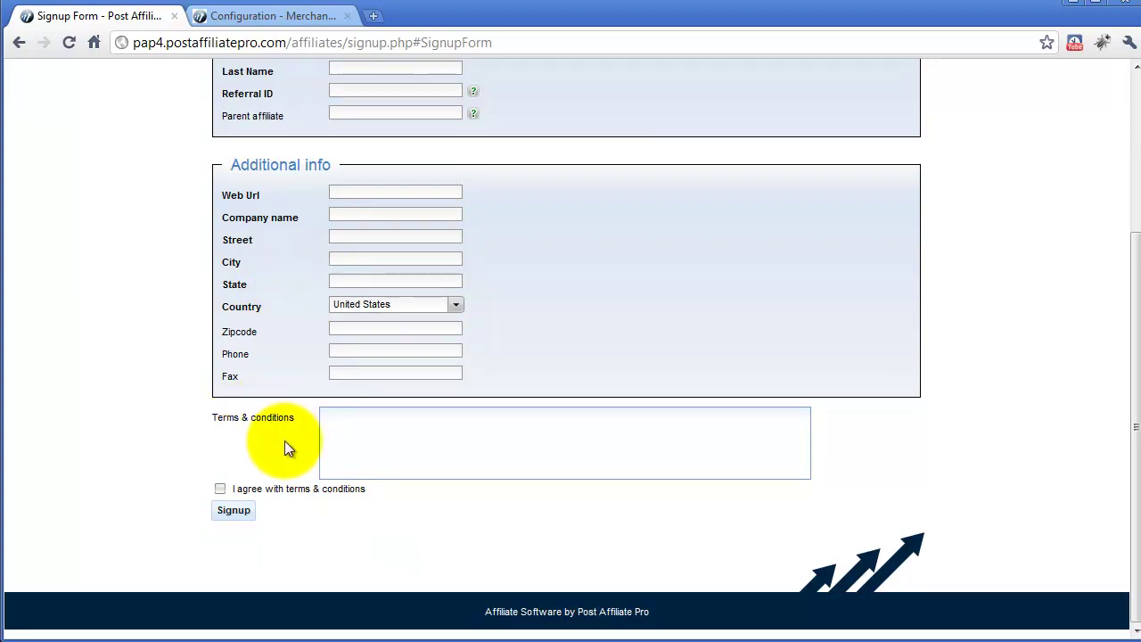
{"action": "scroll", "coordinate": [278, 419], "scroll_direction": "up", "scroll_amount": 3}
{"action": "left_click", "coordinate": [294, 161]}
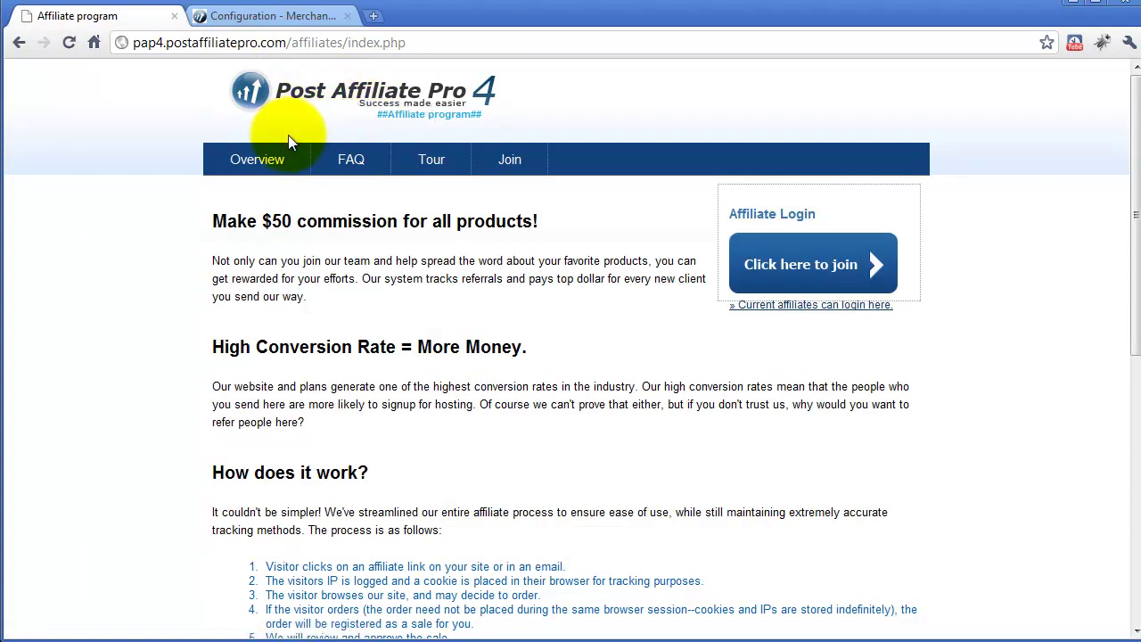
In the merchant panel, open the Design icon under Start > Configuration.
{"action": "left_click", "coordinate": [272, 16]}
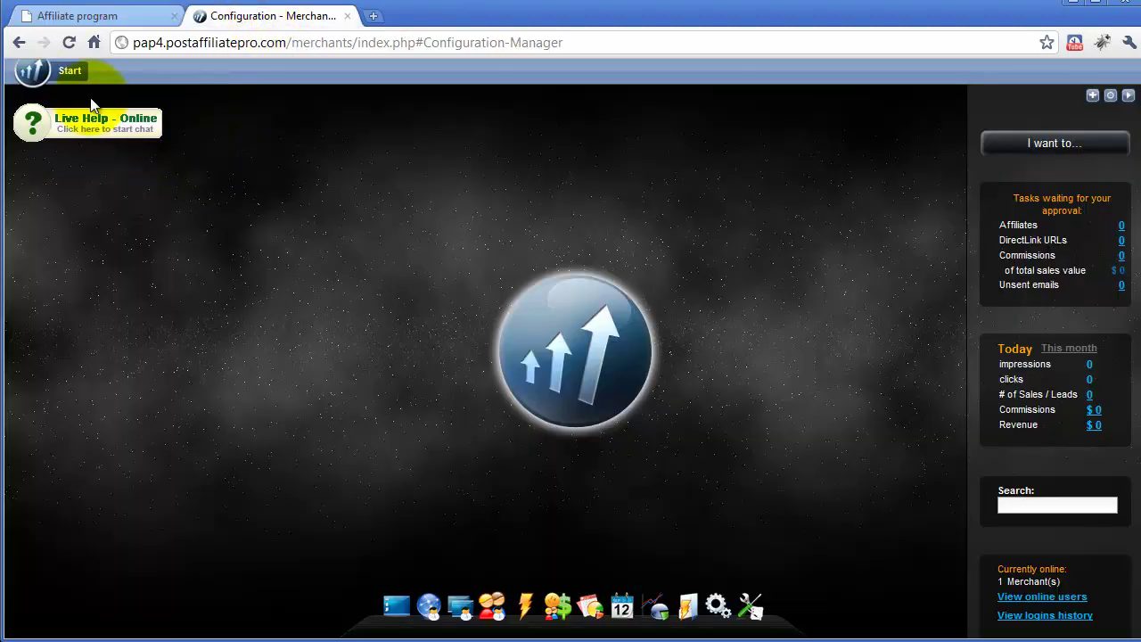
{"action": "left_click", "coordinate": [32, 67]}
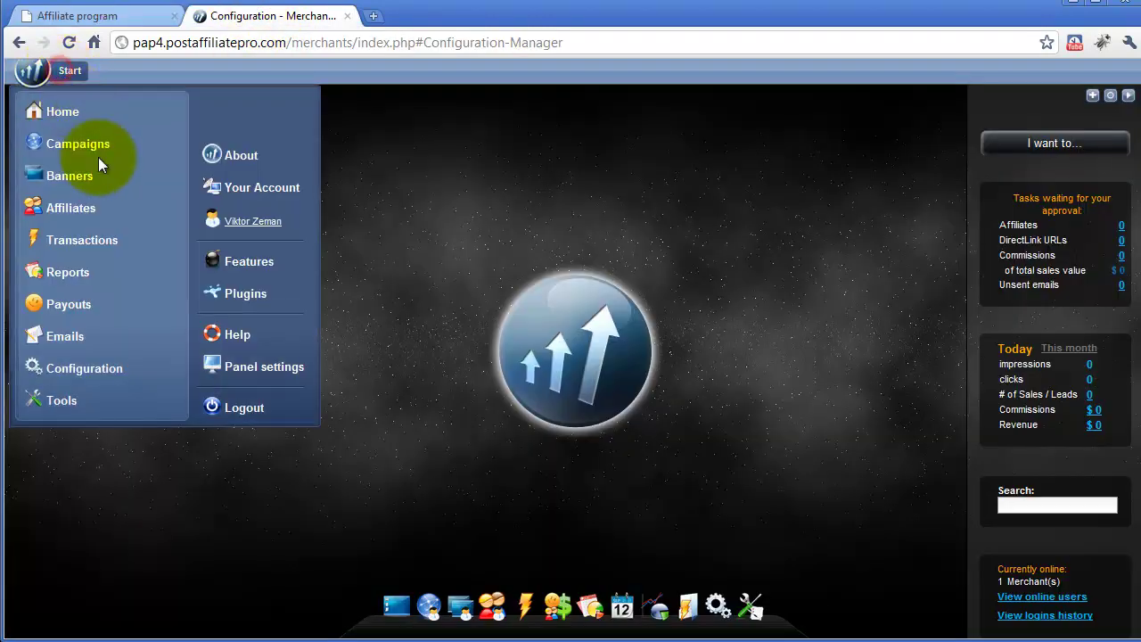
{"action": "left_click", "coordinate": [70, 373]}
{"action": "scroll", "coordinate": [138, 378], "scroll_direction": "down", "scroll_amount": 3}
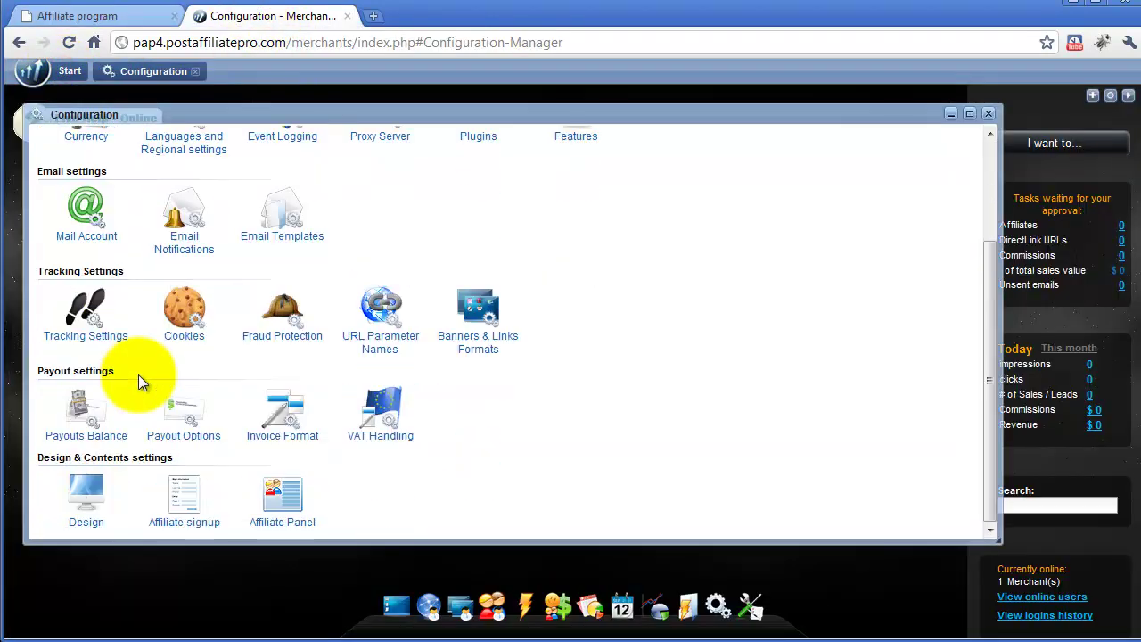
{"action": "left_click", "coordinate": [86, 496]}
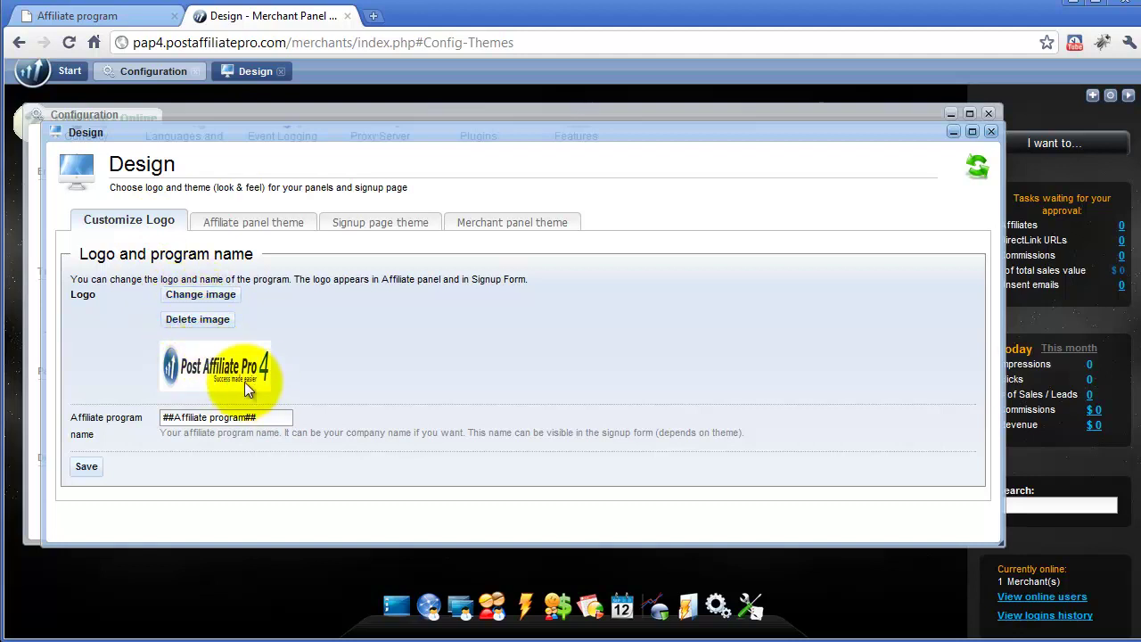
Replace the program logo with qualityunit_main_logo.gif from Downloads and save it.
{"action": "left_click", "coordinate": [199, 297]}
{"action": "left_click", "coordinate": [192, 333]}
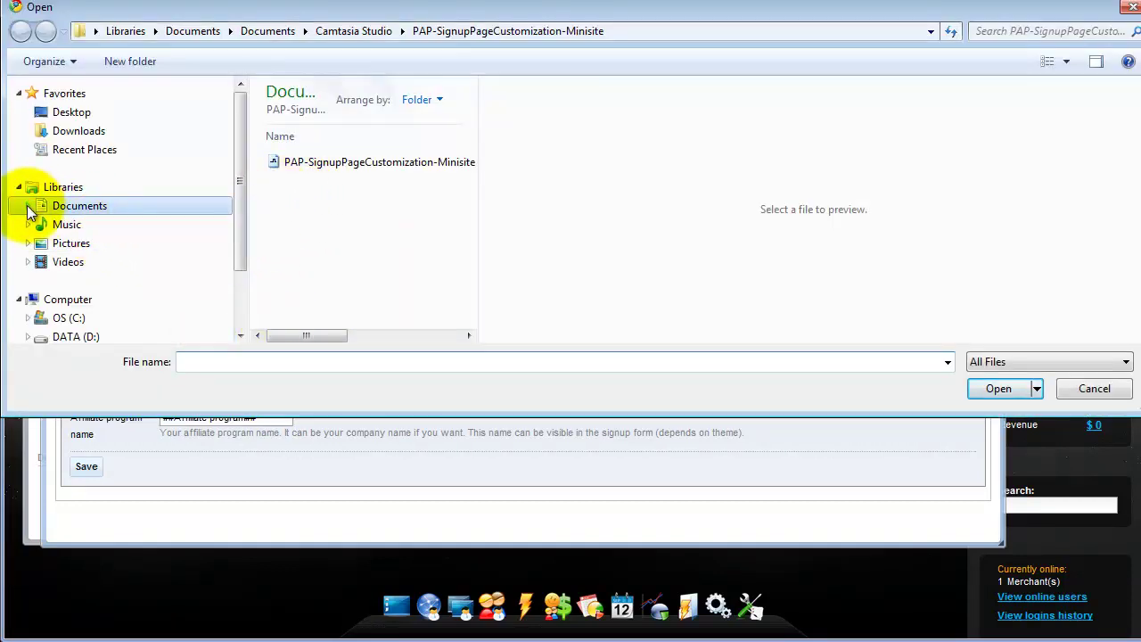
{"action": "left_click", "coordinate": [63, 131]}
{"action": "double_click", "coordinate": [325, 112]}
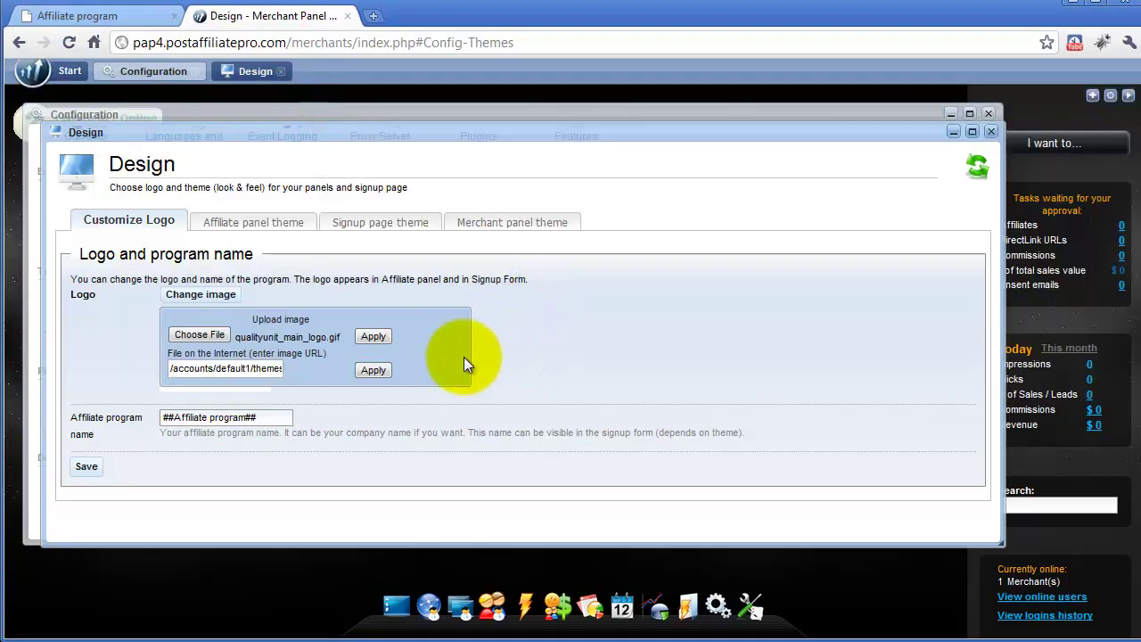
{"action": "left_click", "coordinate": [373, 337]}
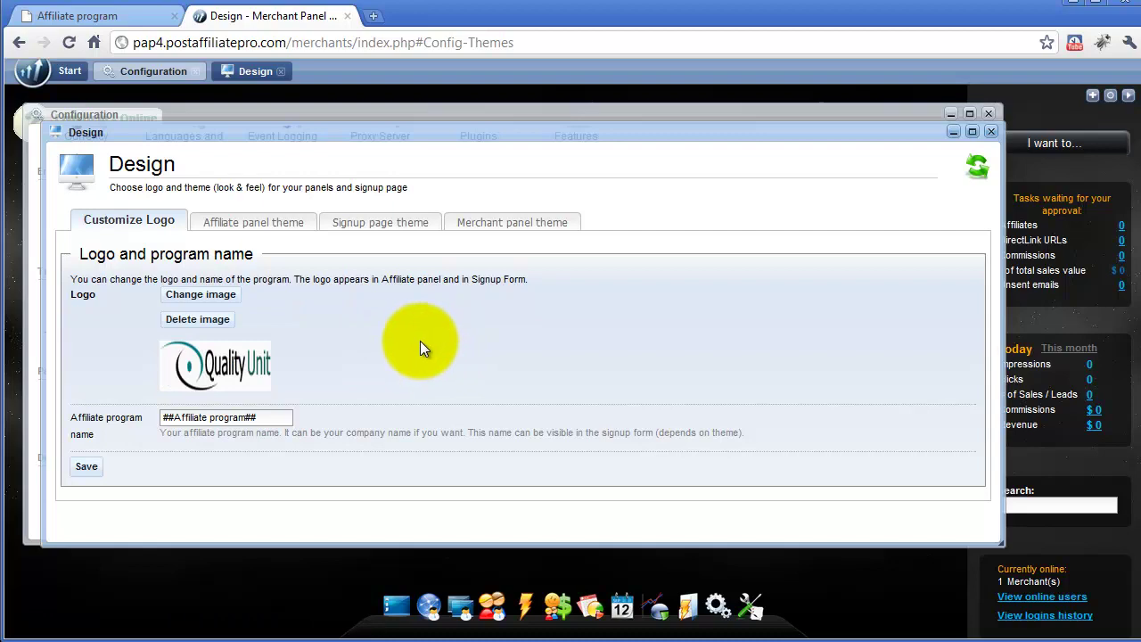
{"action": "left_click", "coordinate": [87, 466]}
{"action": "left_click", "coordinate": [86, 466]}
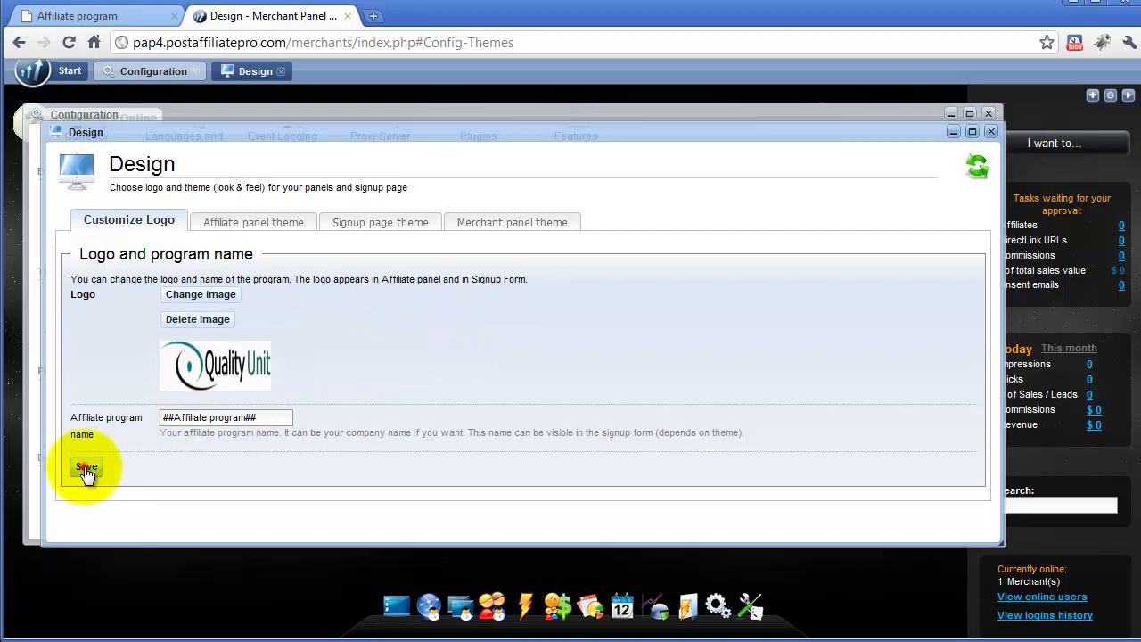
{"action": "left_click", "coordinate": [131, 15]}
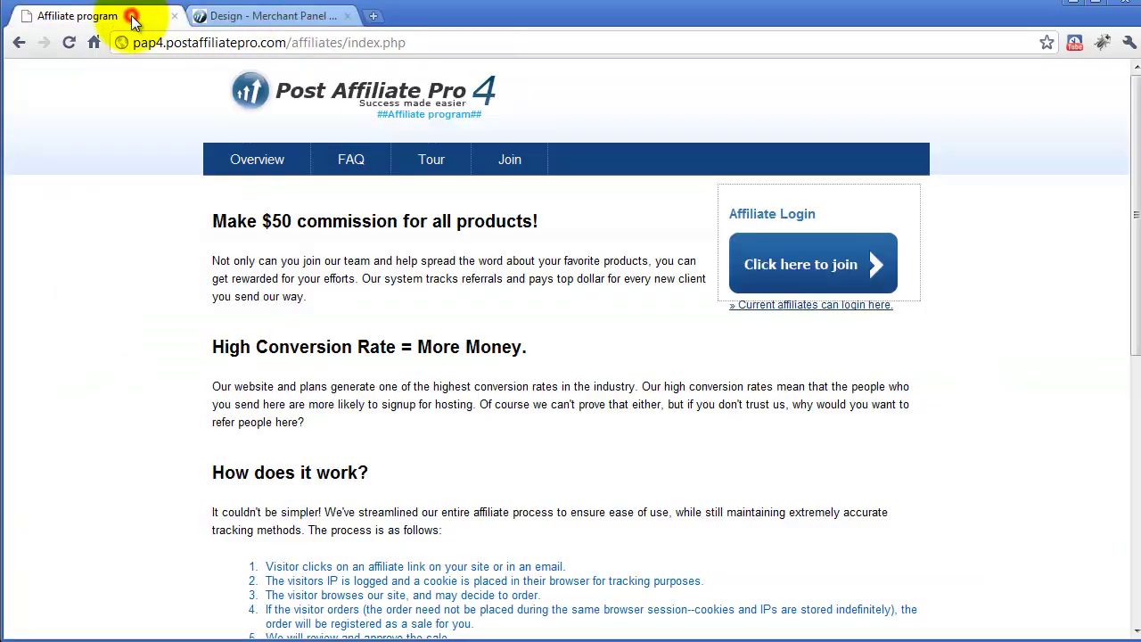
{"action": "left_click", "coordinate": [68, 43]}
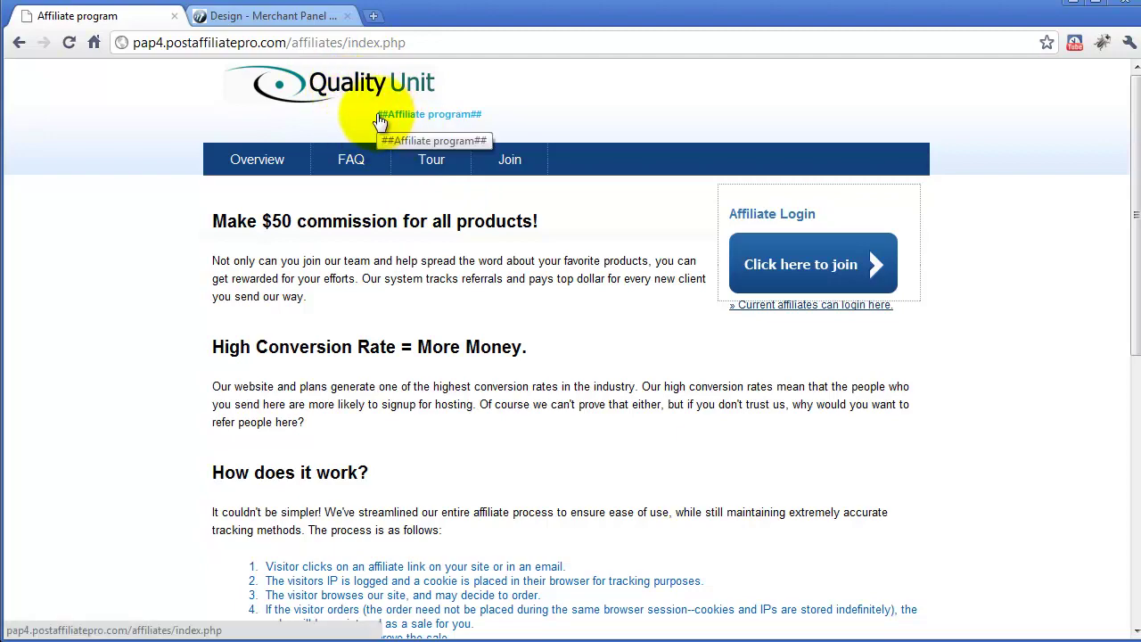
{"action": "triple_click", "coordinate": [485, 115]}
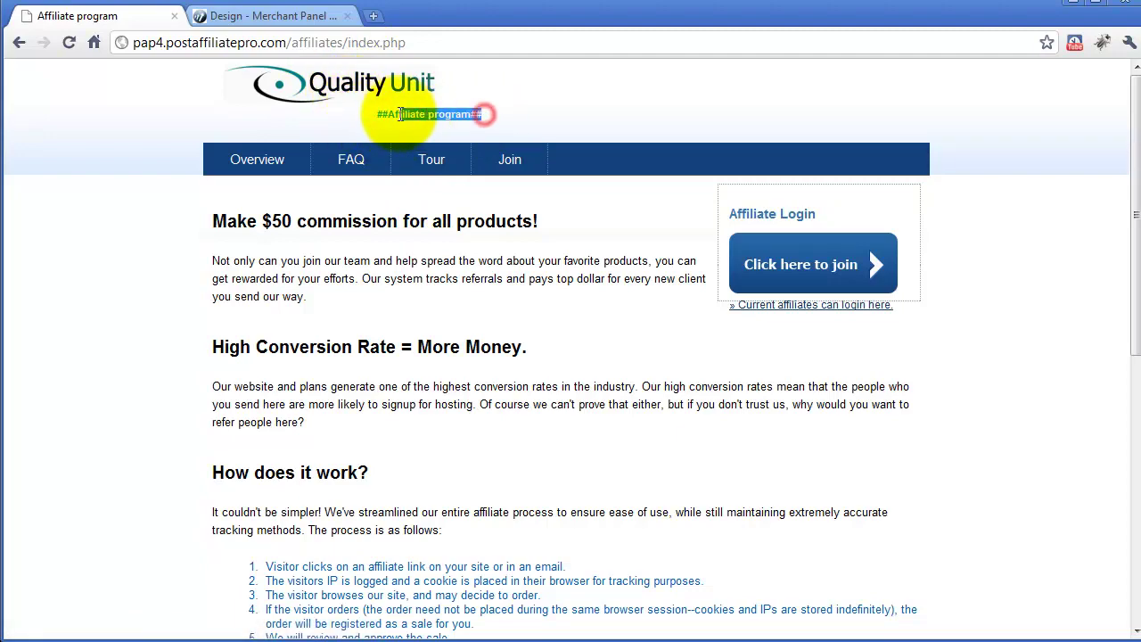
{"action": "left_click", "coordinate": [268, 24]}
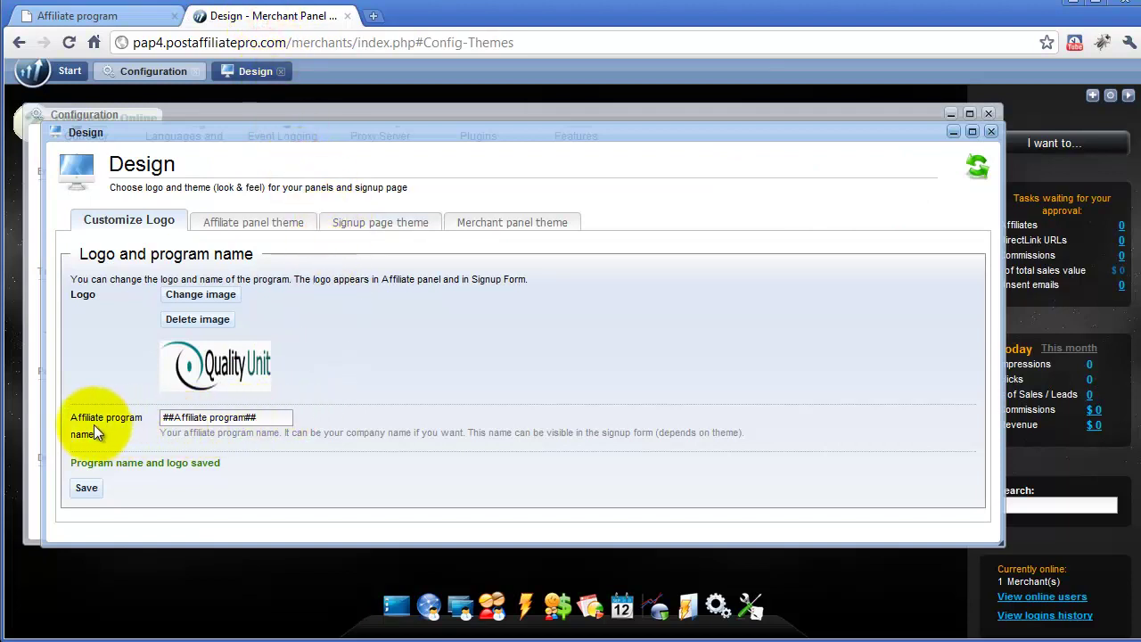
Save 'Own text' as the program name and confirm it appears under the affiliate page logo.
{"action": "left_click_drag", "start_coordinate": [271, 417], "coordinate": [154, 417]}
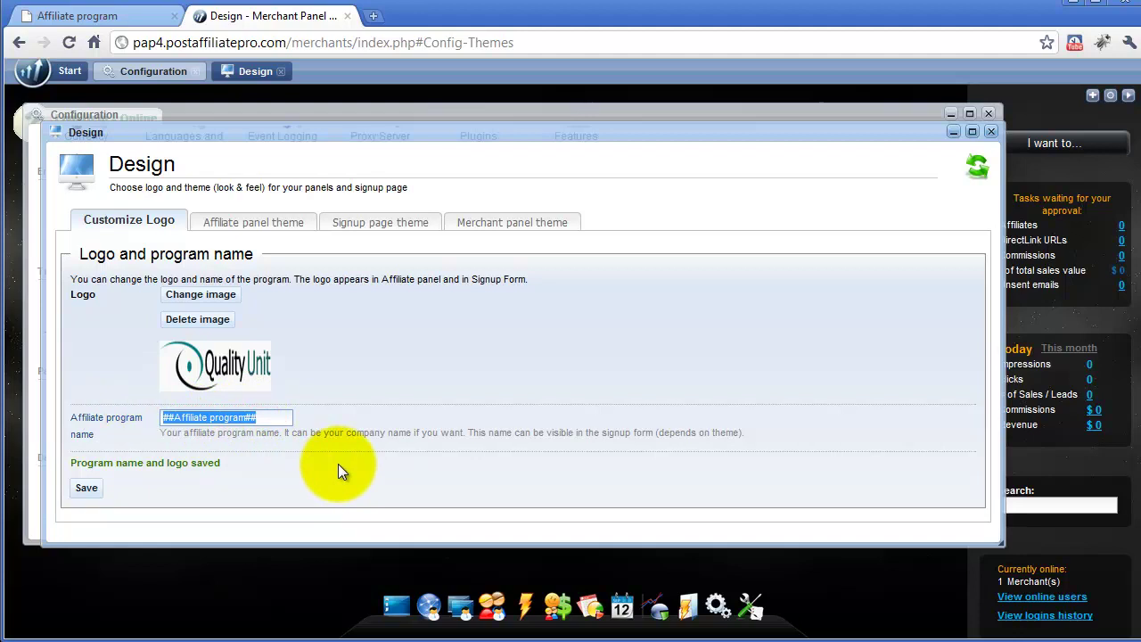
{"action": "type", "text": "Own text"}
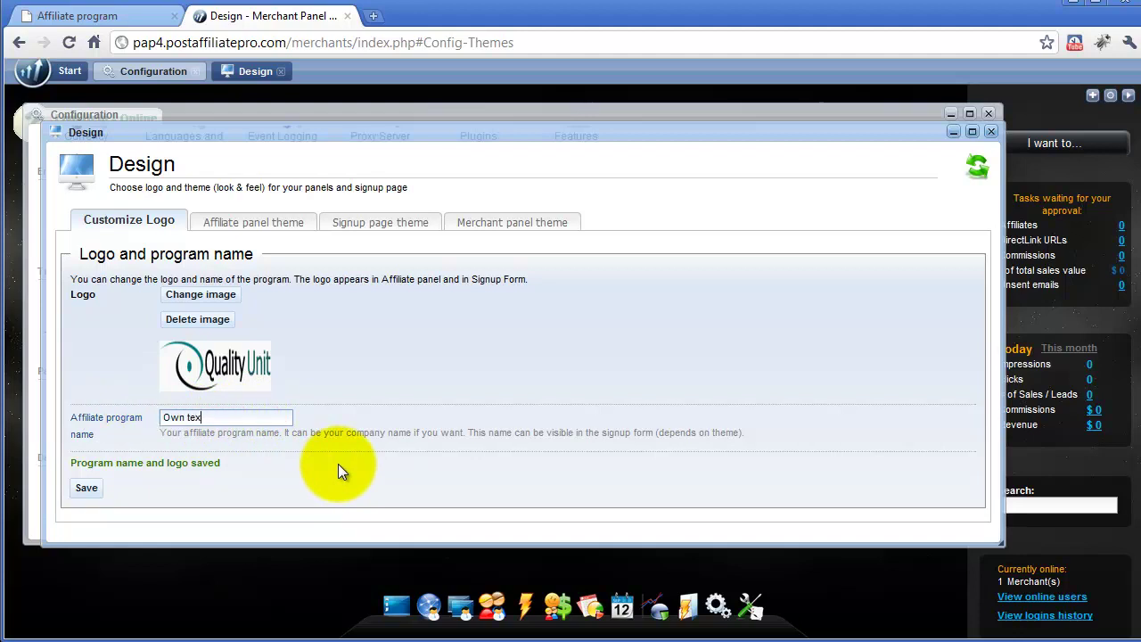
{"action": "left_click", "coordinate": [87, 488]}
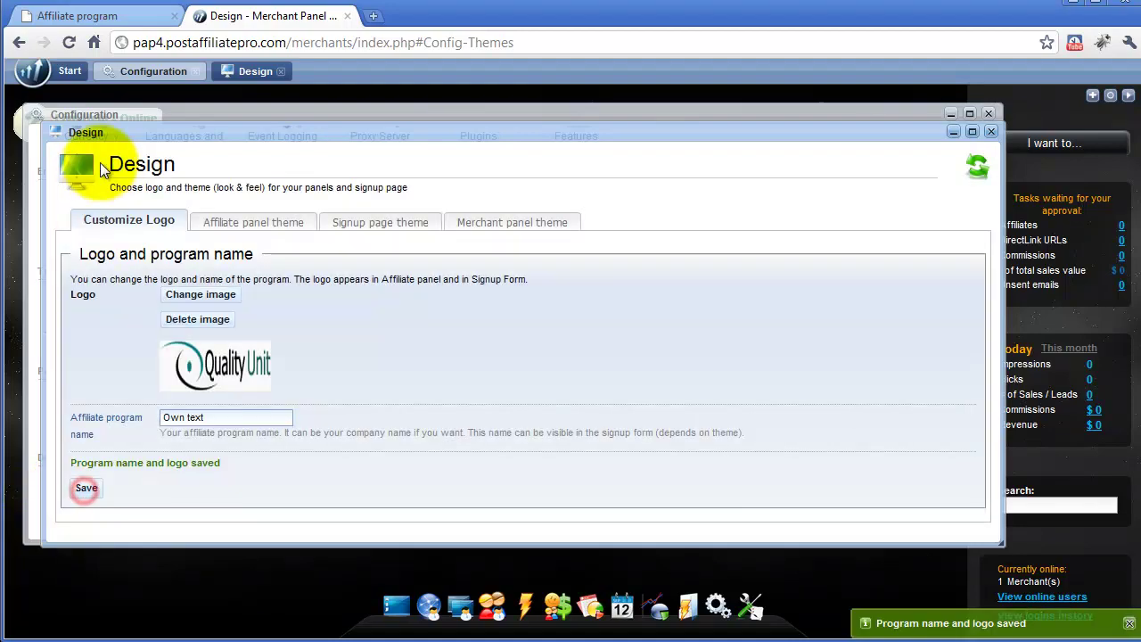
{"action": "left_click", "coordinate": [98, 17]}
{"action": "left_click", "coordinate": [68, 42]}
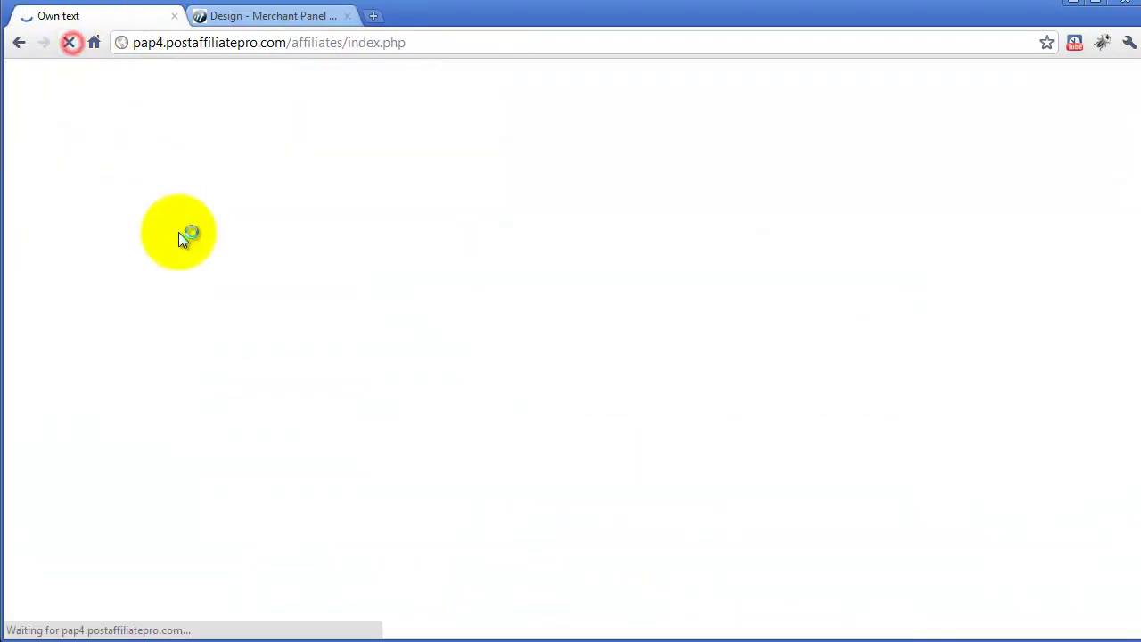
{"action": "left_click_drag", "start_coordinate": [378, 114], "coordinate": [424, 116]}
Clear the affiliate program name in Design settings and save it empty.
{"action": "left_click", "coordinate": [267, 15]}
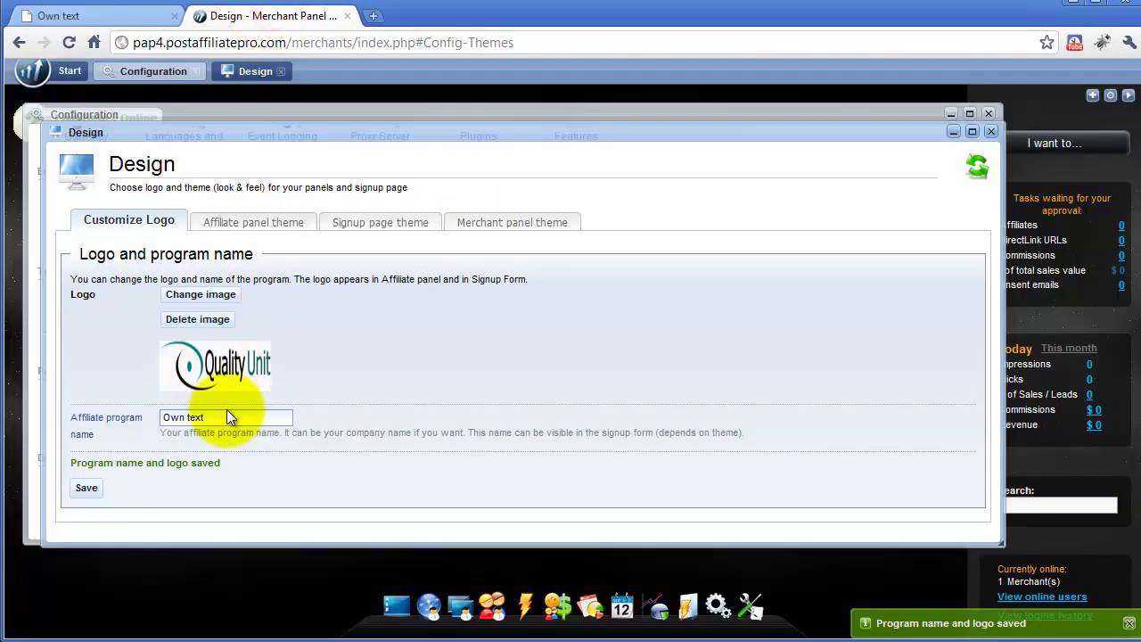
{"action": "left_click_drag", "start_coordinate": [222, 416], "coordinate": [111, 419]}
{"action": "key", "text": "Delete"}
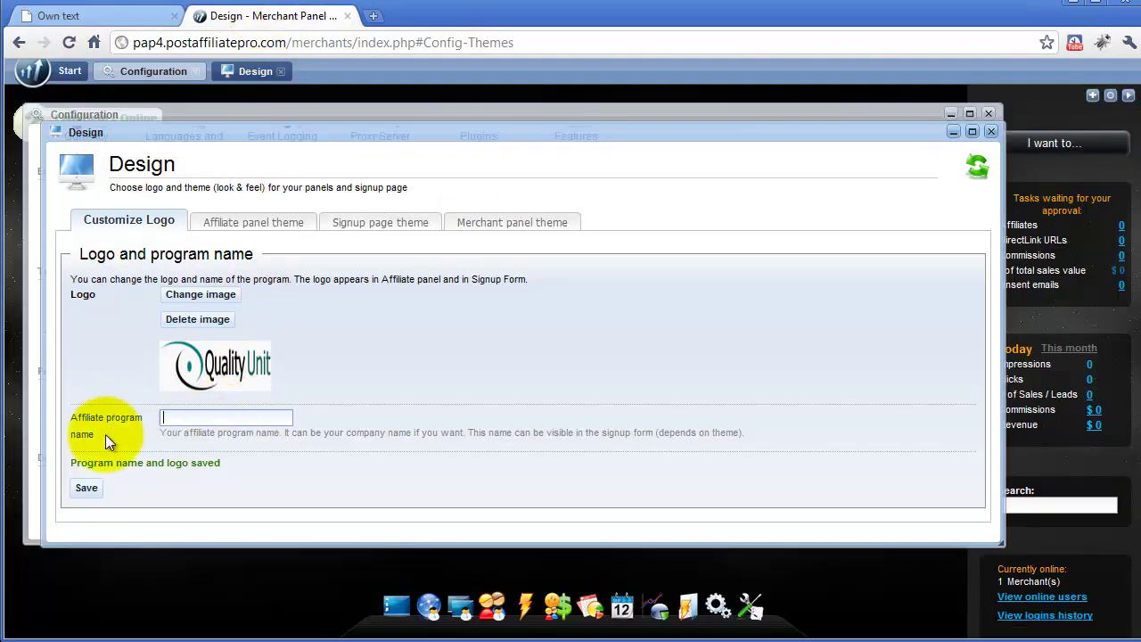
{"action": "left_click", "coordinate": [86, 488]}
{"action": "left_click", "coordinate": [107, 16]}
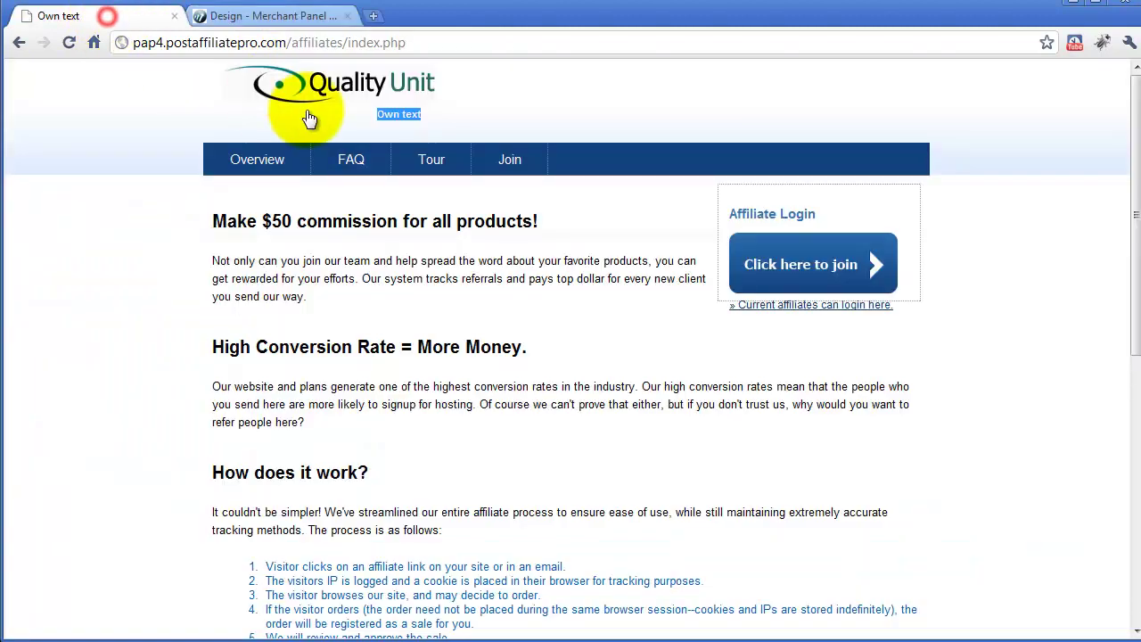
{"action": "left_click", "coordinate": [71, 42]}
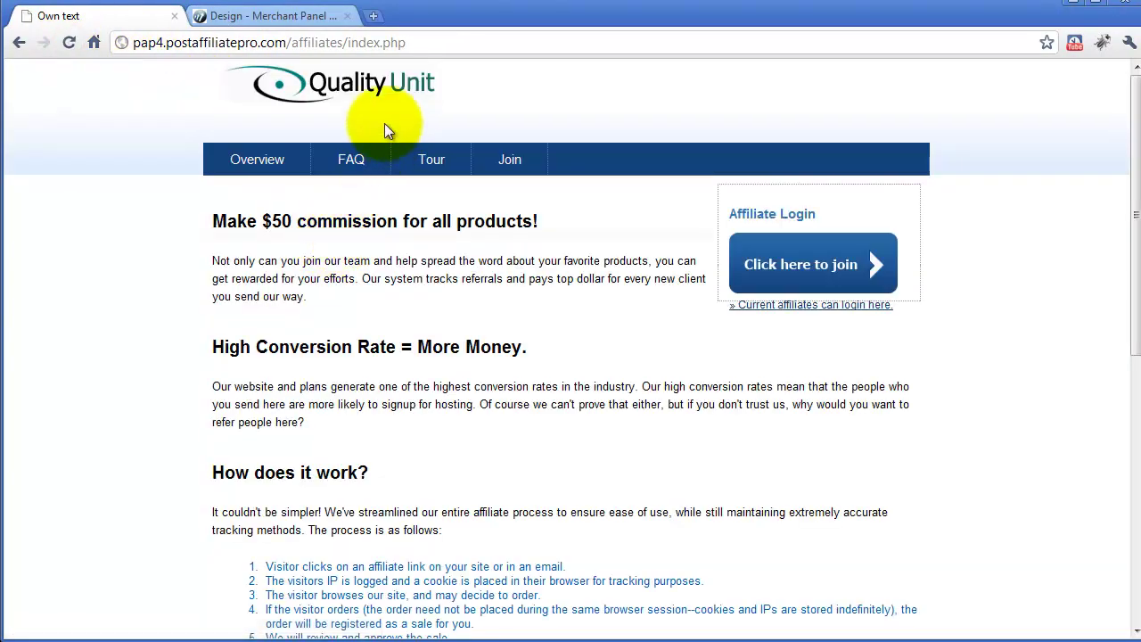
{"action": "left_click", "coordinate": [258, 18]}
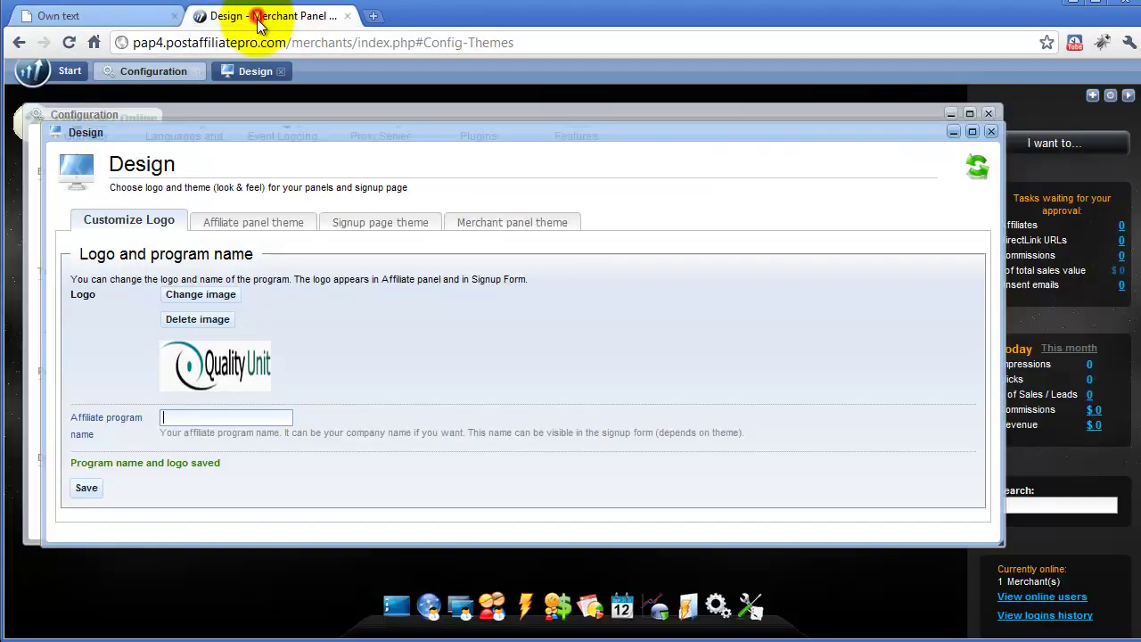
{"action": "left_click", "coordinate": [118, 18]}
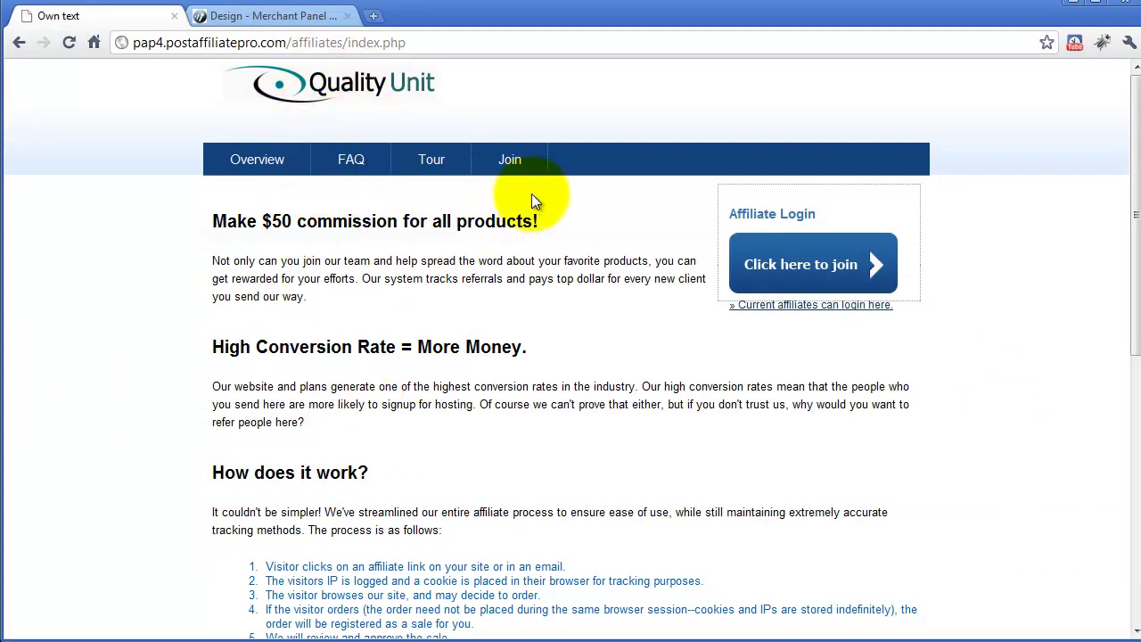
{"action": "left_click", "coordinate": [806, 269]}
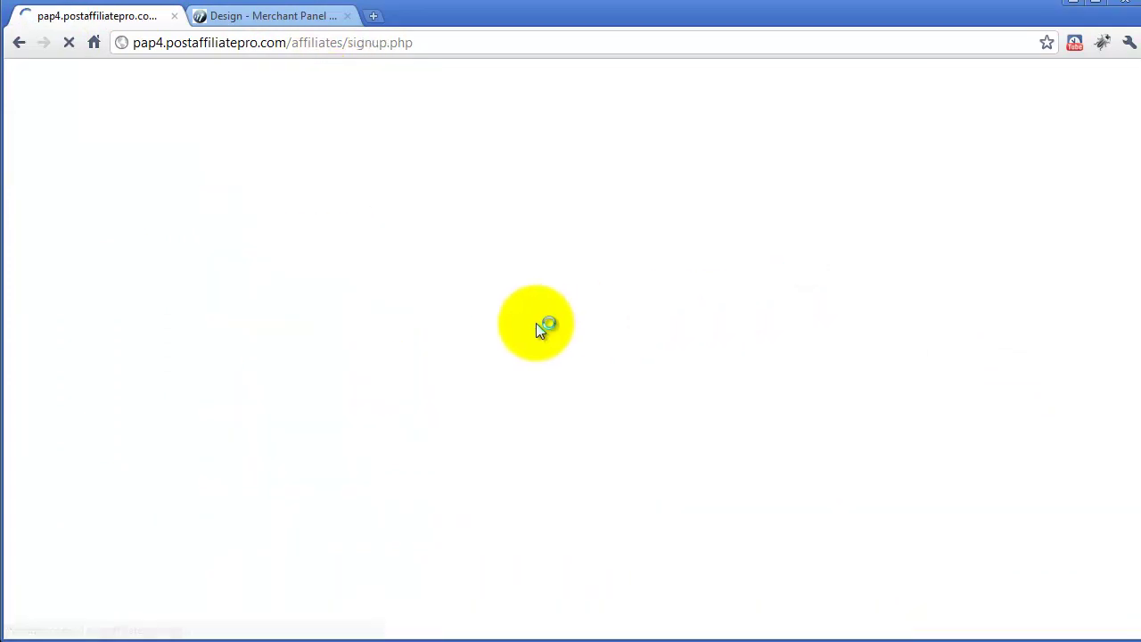
{"action": "scroll", "coordinate": [343, 349], "scroll_direction": "down", "scroll_amount": 3}
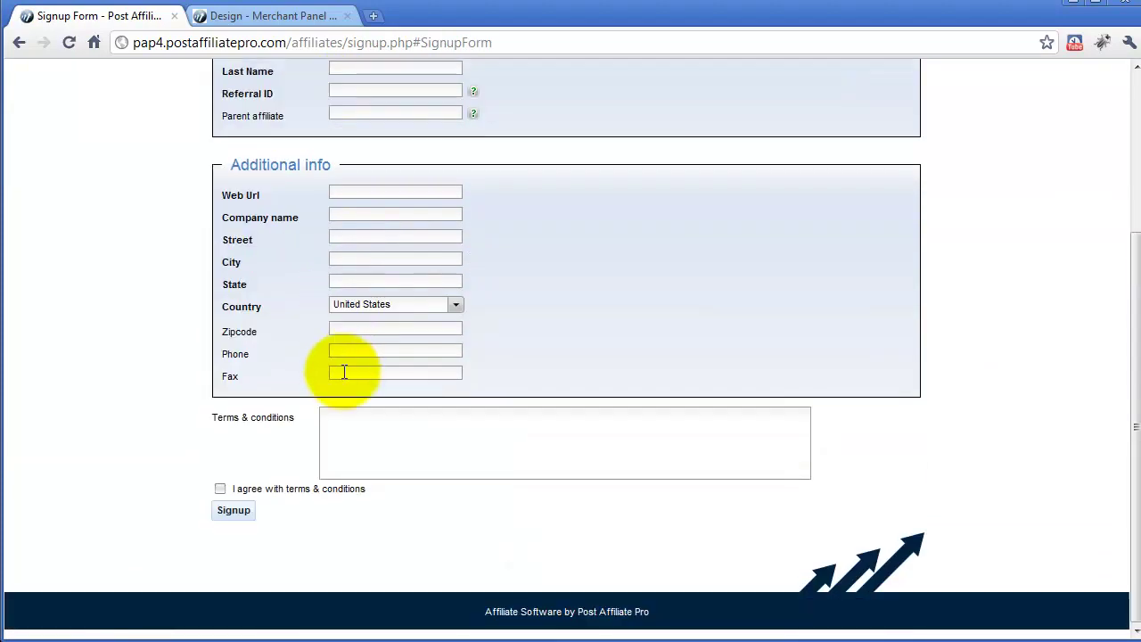
{"action": "left_click", "coordinate": [377, 442]}
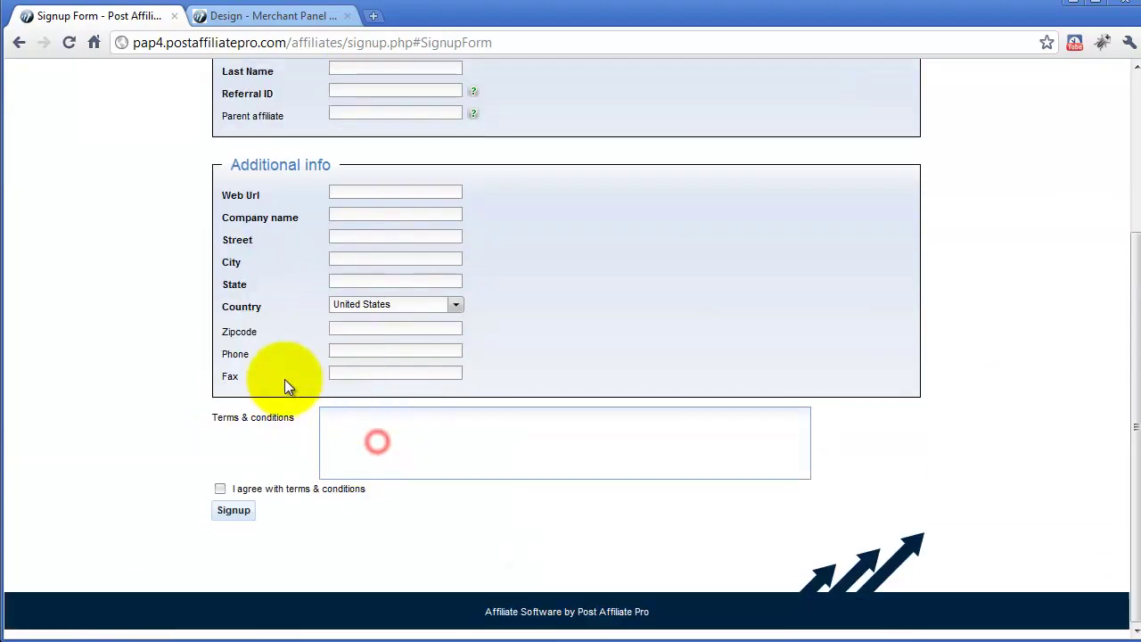
{"action": "scroll", "coordinate": [285, 366], "scroll_direction": "up", "scroll_amount": 3}
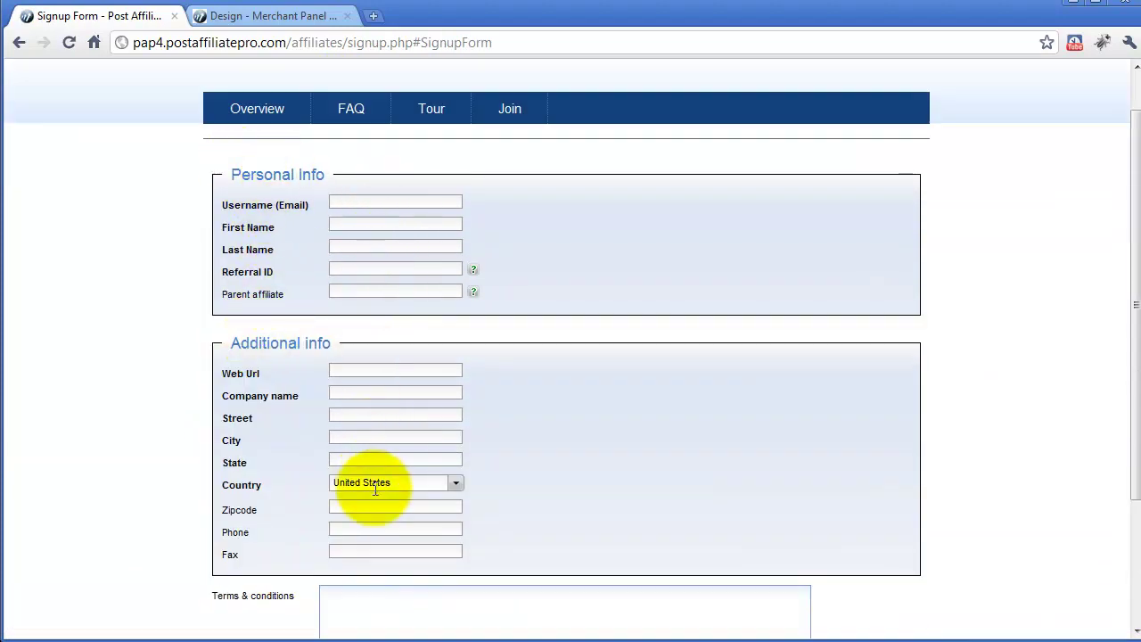
Close Design and open Configuration > Affiliate signup, scrolling its General page to Terms & conditions.
{"action": "left_click", "coordinate": [230, 18]}
{"action": "left_click", "coordinate": [986, 114]}
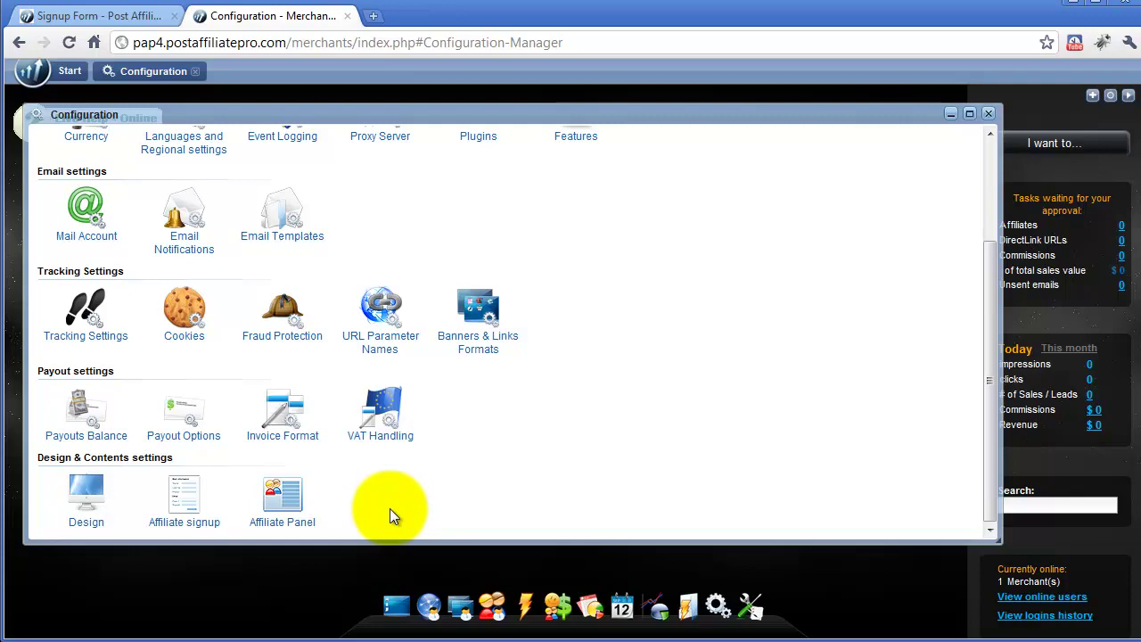
{"action": "left_click", "coordinate": [183, 505]}
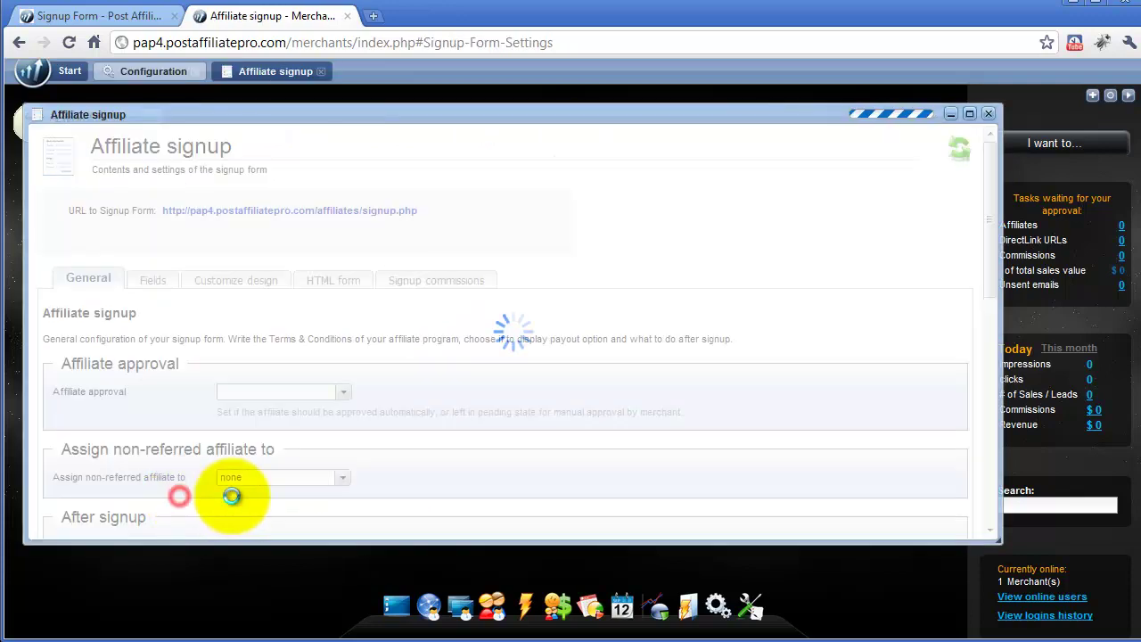
{"action": "scroll", "coordinate": [369, 318], "scroll_direction": "down", "scroll_amount": 4}
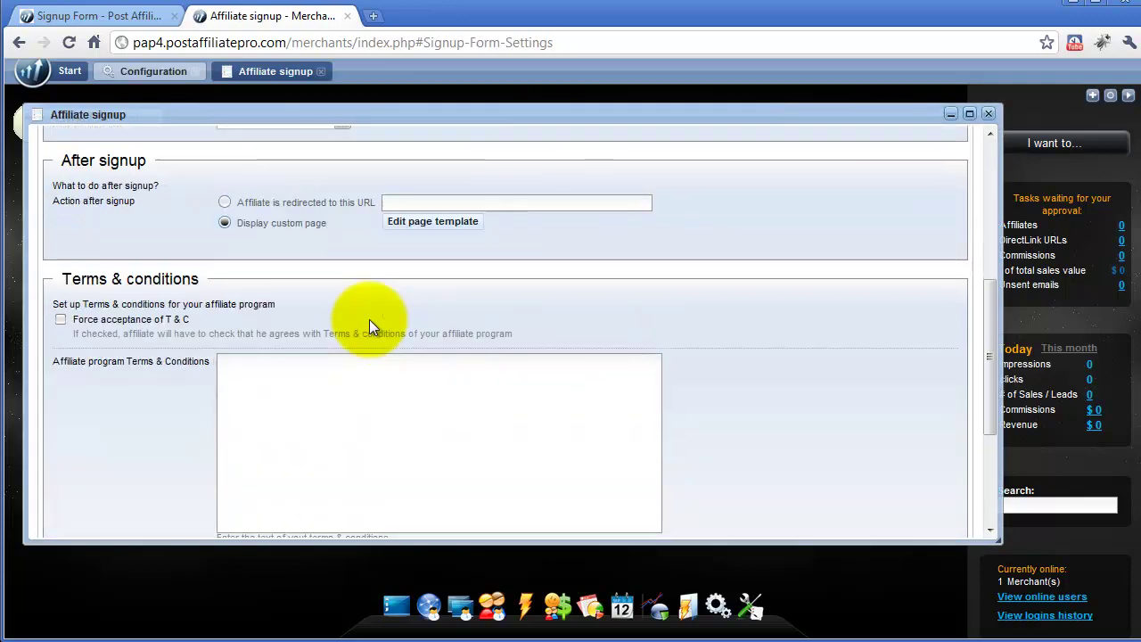
{"action": "scroll", "coordinate": [369, 318], "scroll_direction": "down", "scroll_amount": 1}
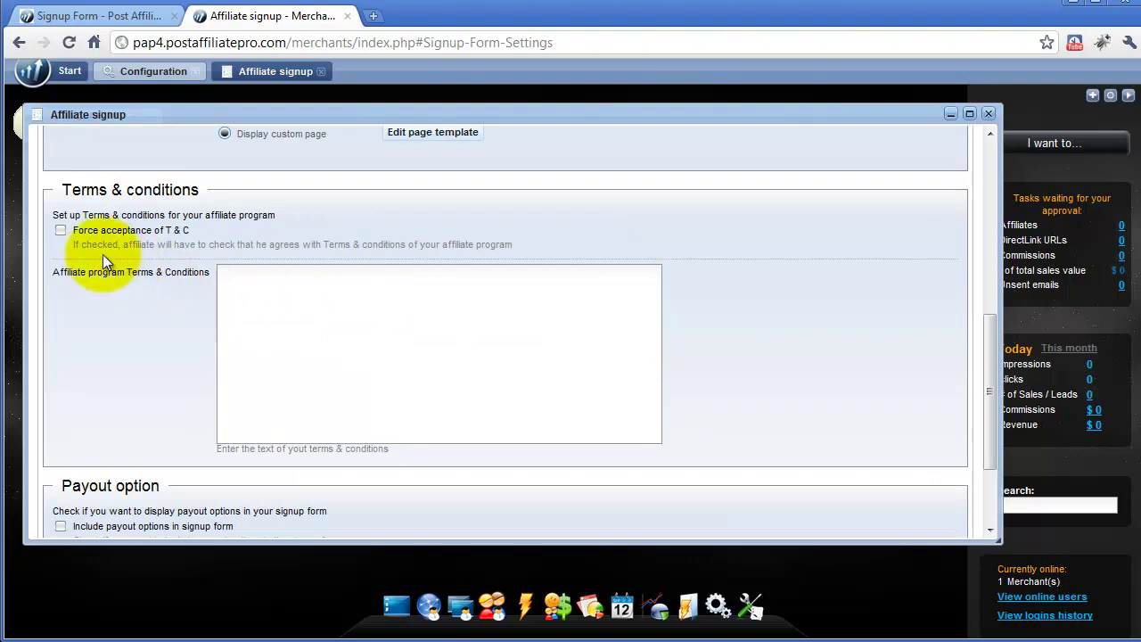
{"action": "scroll", "coordinate": [107, 258], "scroll_direction": "up", "scroll_amount": 5}
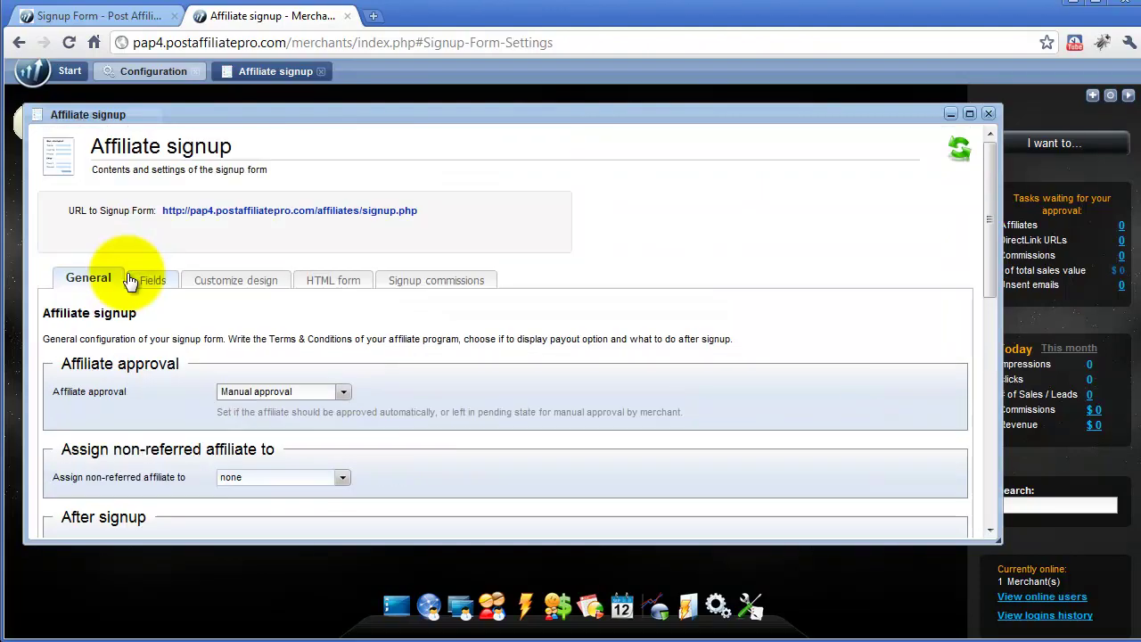
{"action": "left_click", "coordinate": [167, 71]}
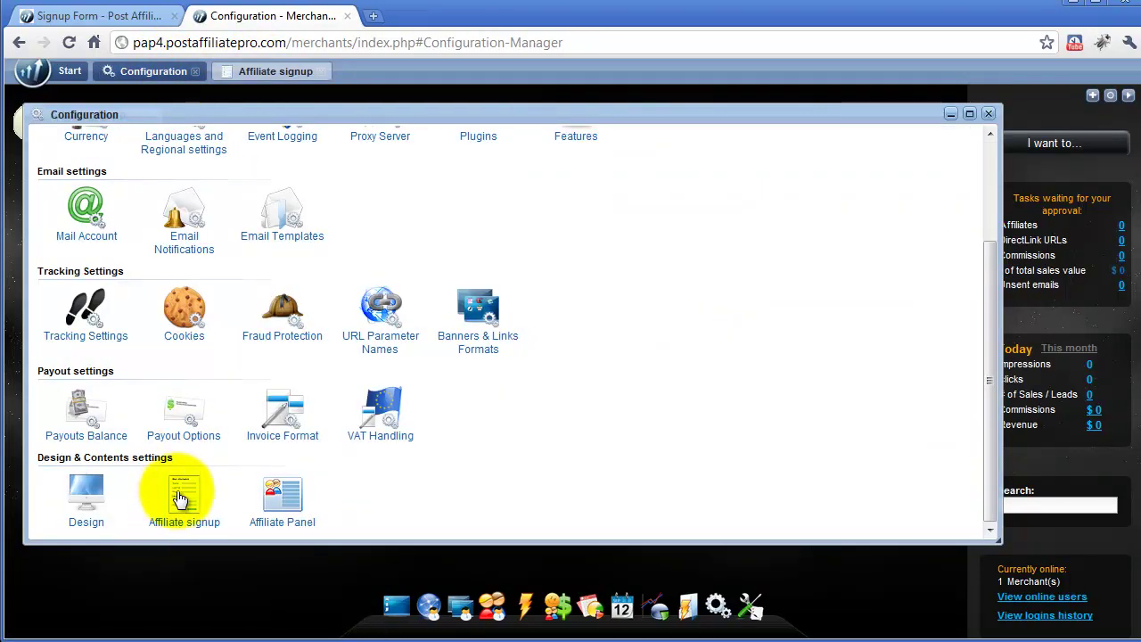
{"action": "left_click", "coordinate": [181, 500]}
{"action": "scroll", "coordinate": [161, 311], "scroll_direction": "down", "scroll_amount": 2}
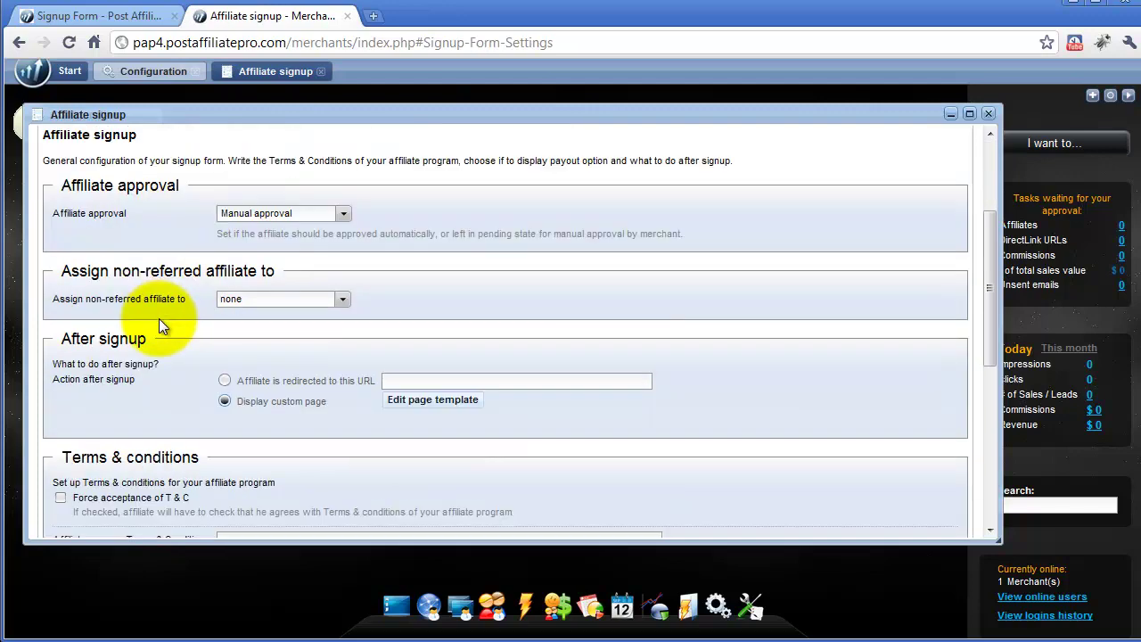
{"action": "scroll", "coordinate": [159, 317], "scroll_direction": "down", "scroll_amount": 5}
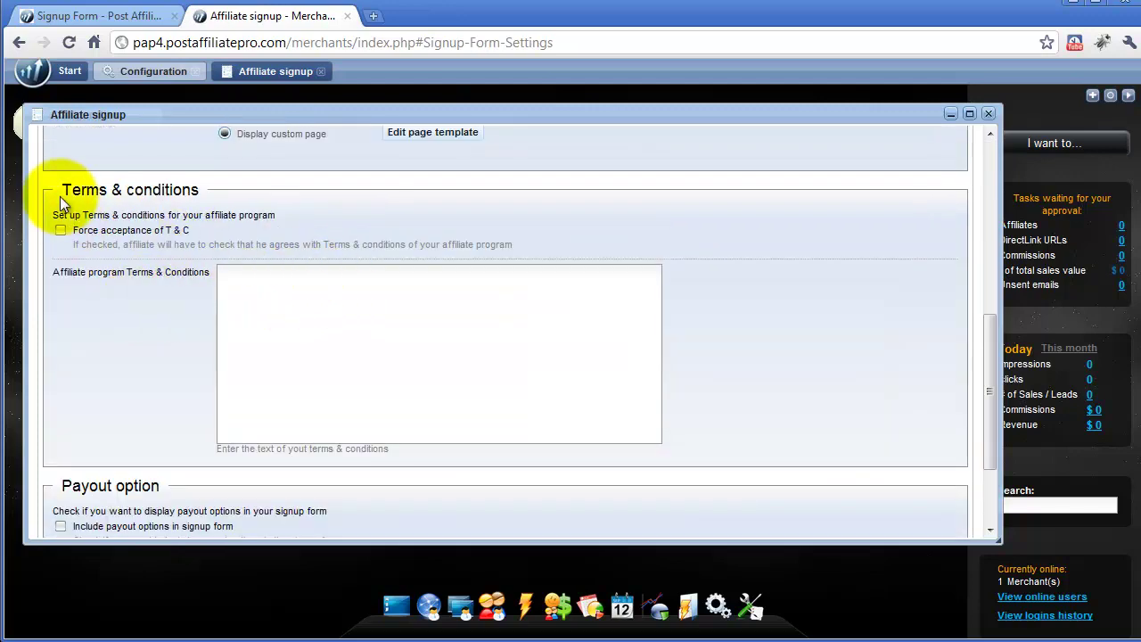
Enter 'Terms and conditions' as the program terms, enable Force acceptance of T & C, and save.
{"action": "left_click_drag", "start_coordinate": [61, 190], "coordinate": [198, 191]}
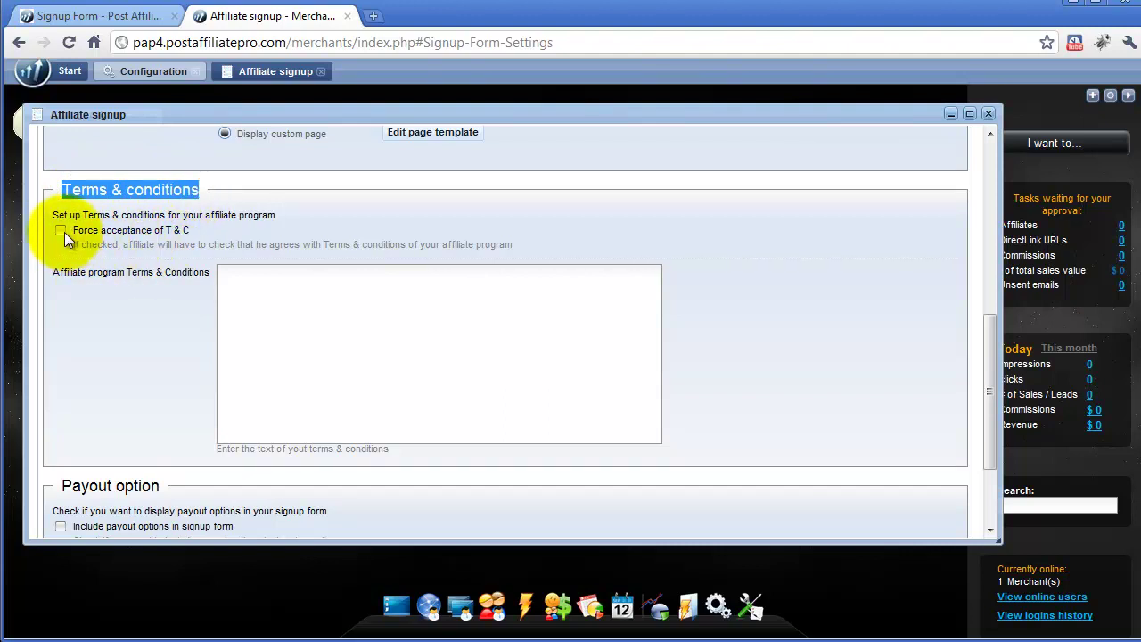
{"action": "left_click", "coordinate": [274, 328]}
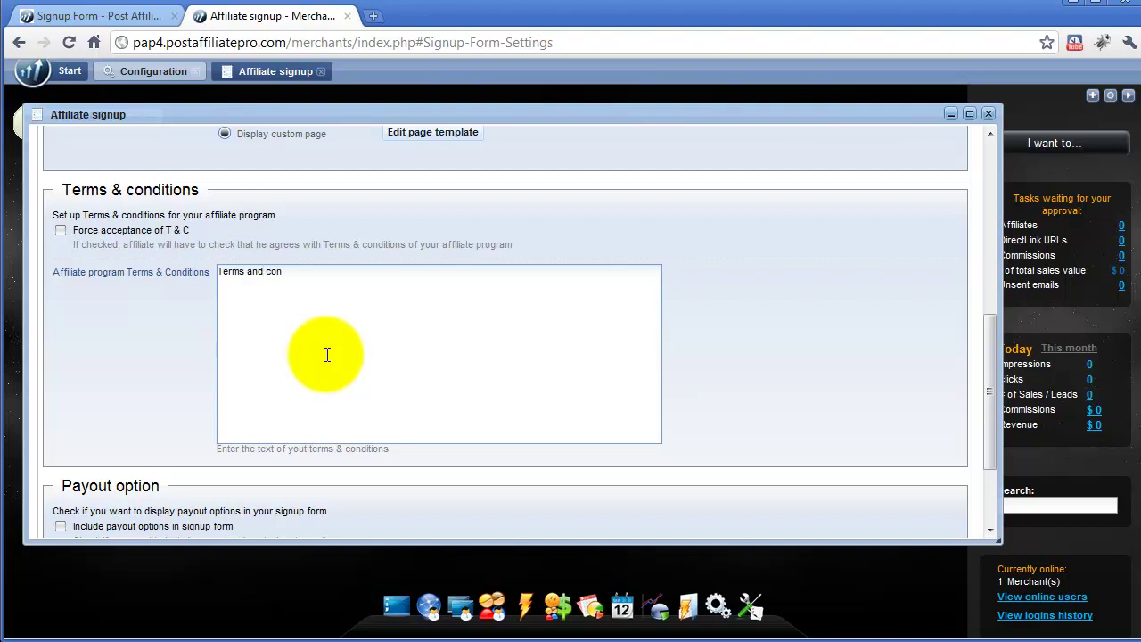
{"action": "type", "text": "Terms and conditions"}
{"action": "scroll", "coordinate": [268, 365], "scroll_direction": "down", "scroll_amount": 3}
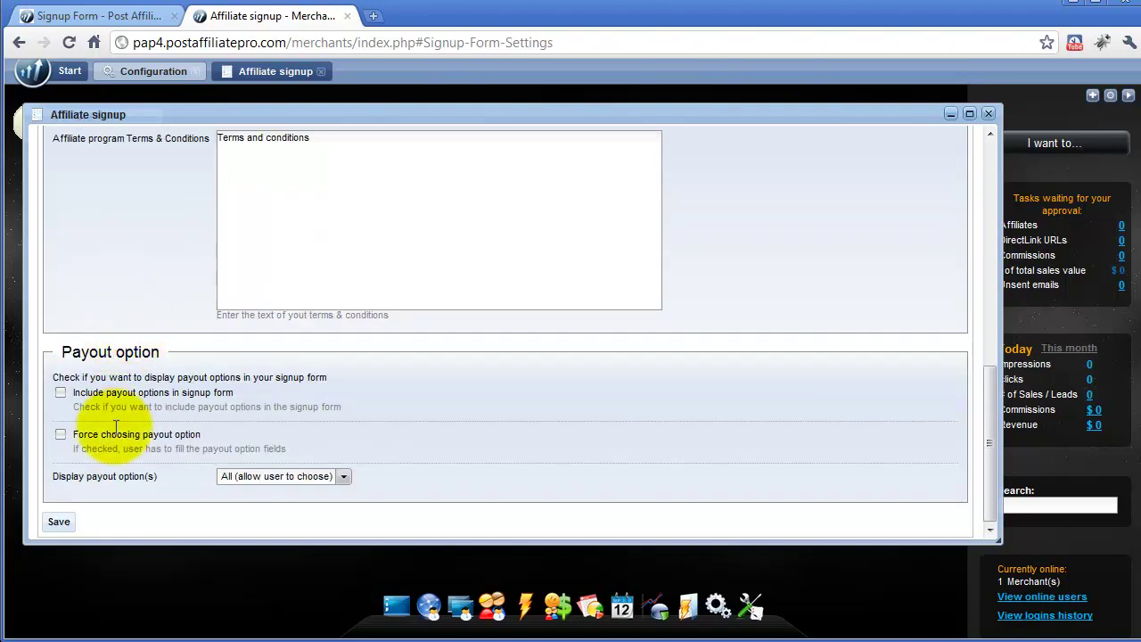
{"action": "scroll", "coordinate": [173, 243], "scroll_direction": "up", "scroll_amount": 8}
{"action": "scroll", "coordinate": [95, 397], "scroll_direction": "down", "scroll_amount": 2}
{"action": "left_click", "coordinate": [59, 365]}
{"action": "scroll", "coordinate": [125, 392], "scroll_direction": "down", "scroll_amount": 6}
{"action": "scroll", "coordinate": [120, 387], "scroll_direction": "up", "scroll_amount": 4}
{"action": "scroll", "coordinate": [121, 387], "scroll_direction": "down", "scroll_amount": 4}
{"action": "left_click", "coordinate": [58, 524]}
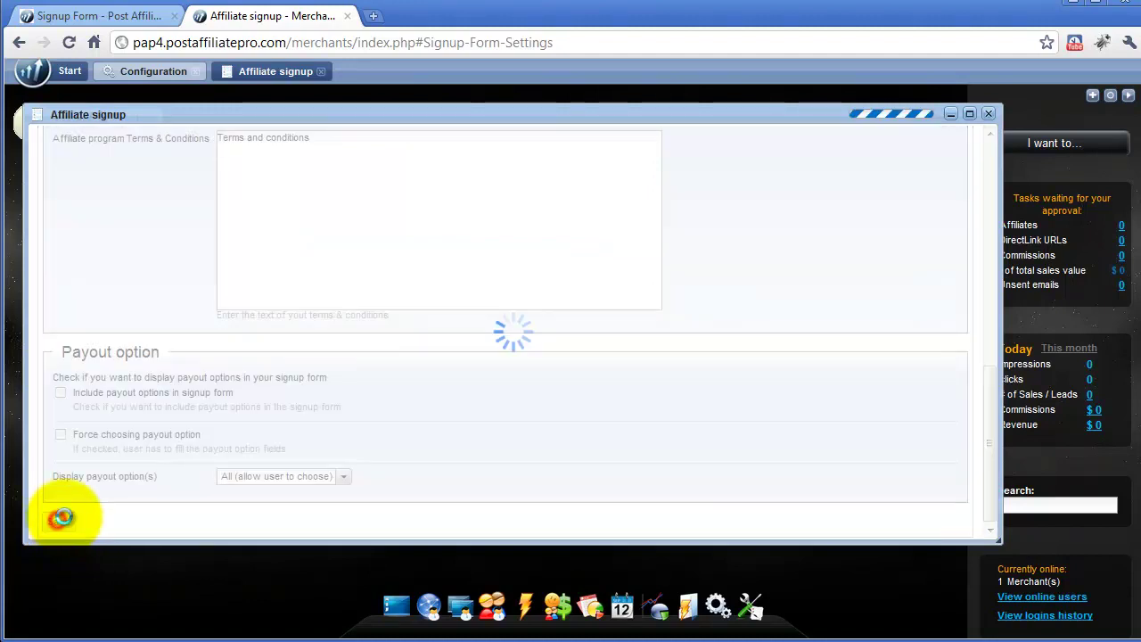
Reload the public signup form and check the new 'Terms and conditions' text.
{"action": "left_click", "coordinate": [100, 16]}
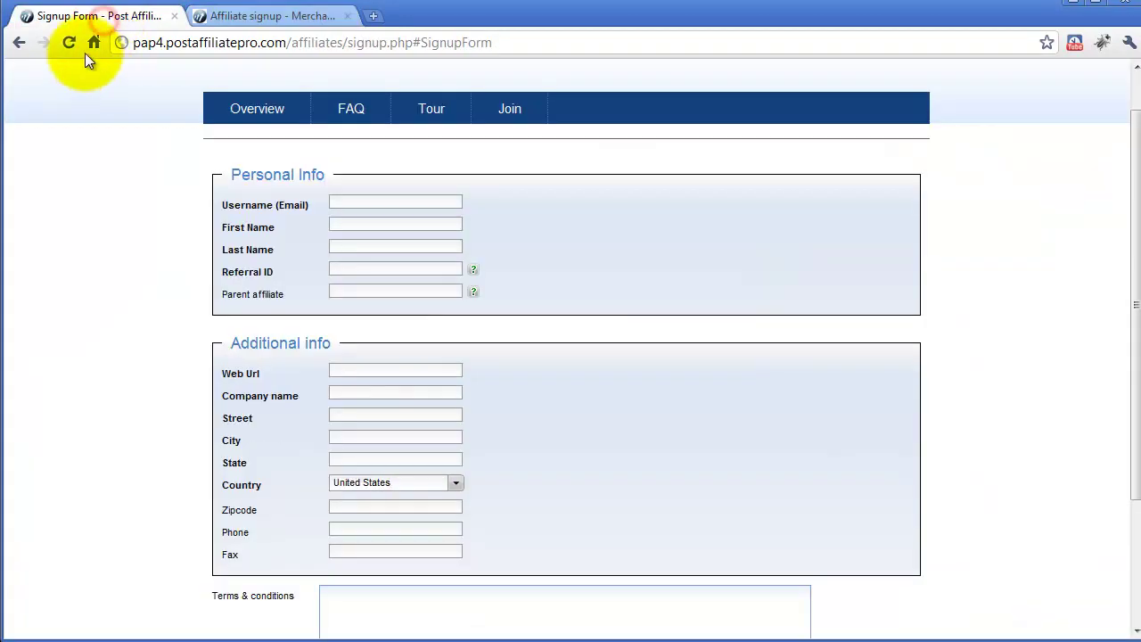
{"action": "left_click", "coordinate": [71, 42]}
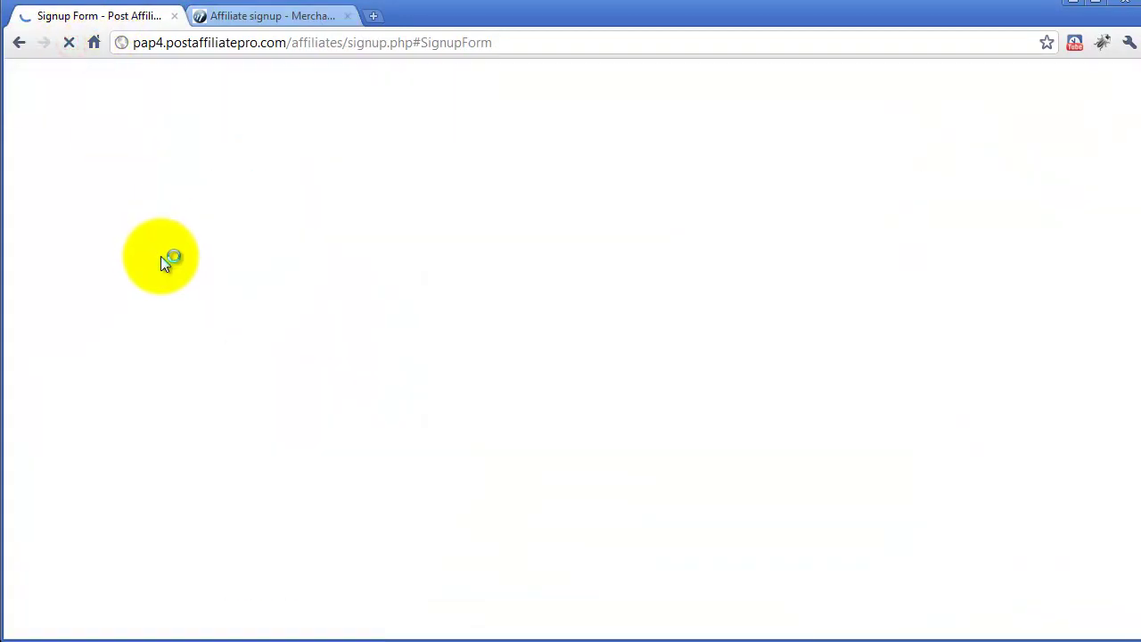
{"action": "scroll", "coordinate": [156, 258], "scroll_direction": "down", "scroll_amount": 3}
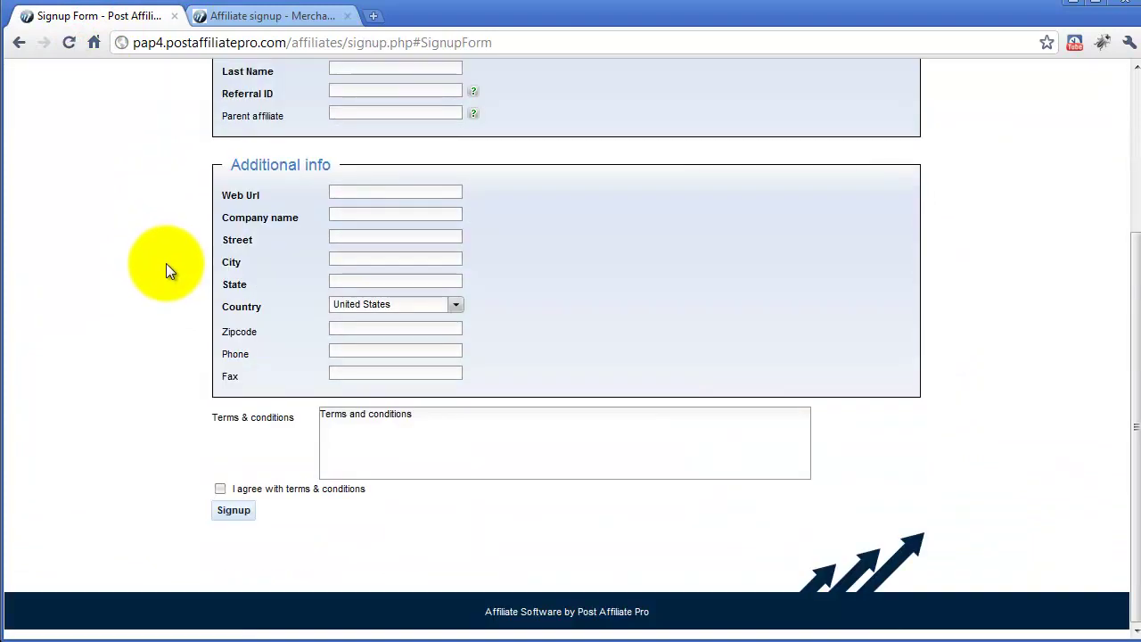
{"action": "left_click_drag", "start_coordinate": [463, 416], "coordinate": [320, 417]}
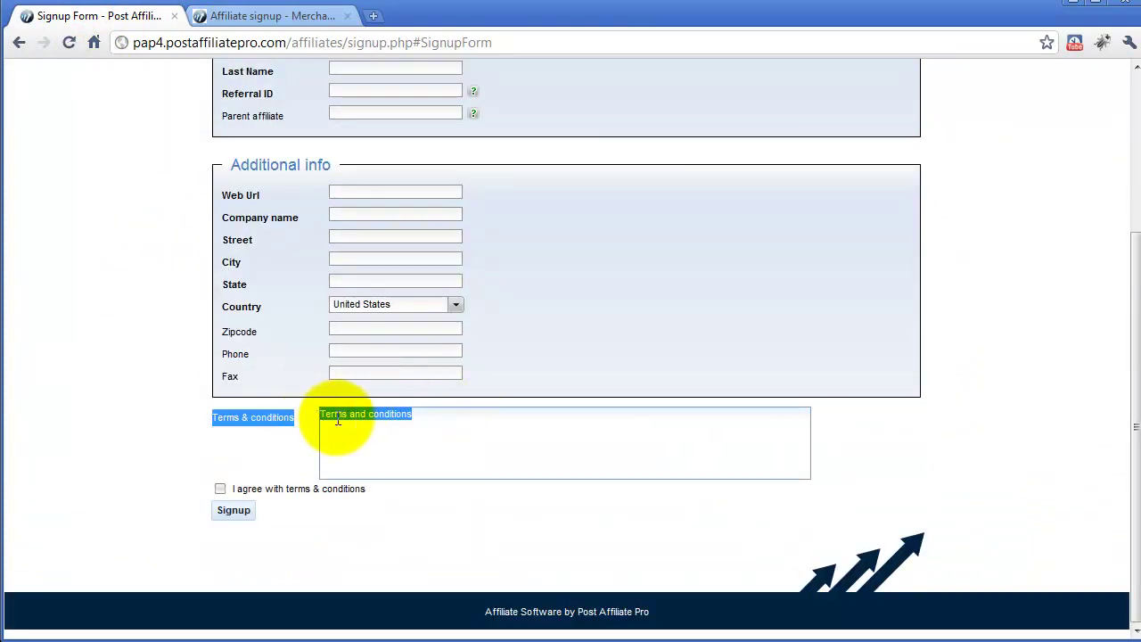
{"action": "left_click", "coordinate": [361, 428]}
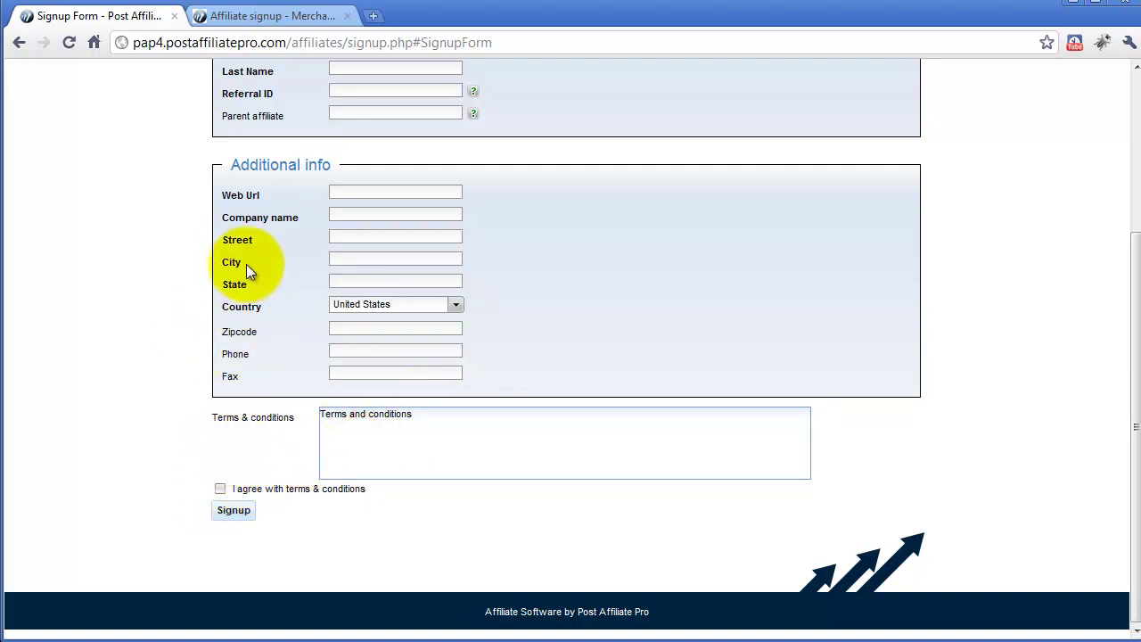
Tick the I agree checkbox on the form, then return to the merchant signup settings.
{"action": "left_click", "coordinate": [371, 489]}
{"action": "left_click", "coordinate": [221, 489]}
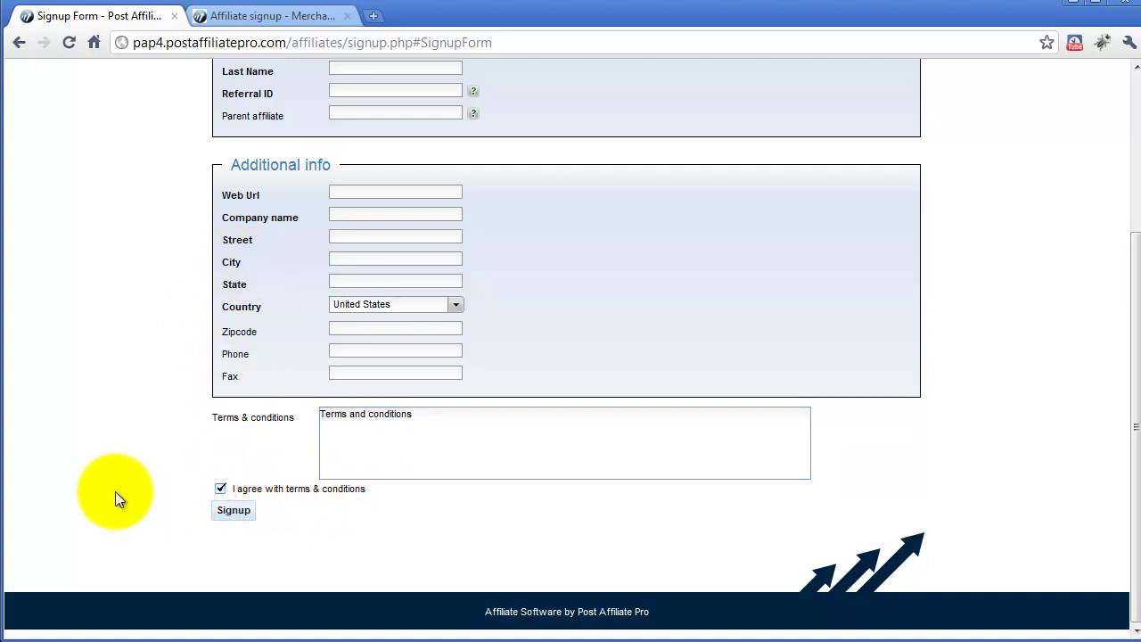
{"action": "left_click", "coordinate": [208, 287]}
{"action": "scroll", "coordinate": [208, 287], "scroll_direction": "up", "scroll_amount": 3}
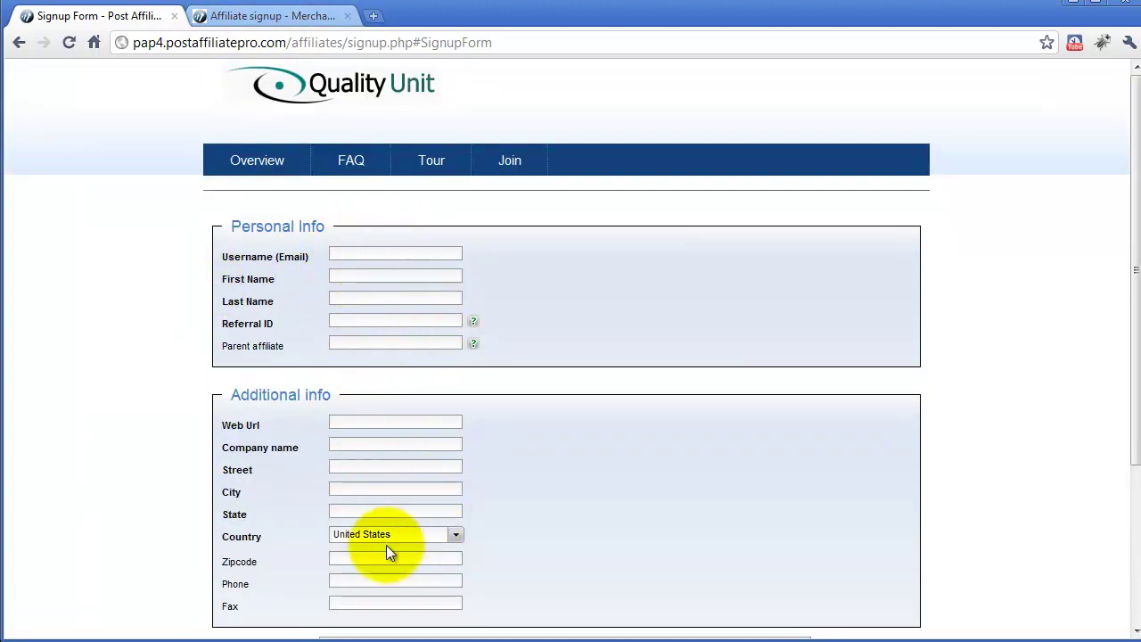
{"action": "left_click", "coordinate": [272, 17]}
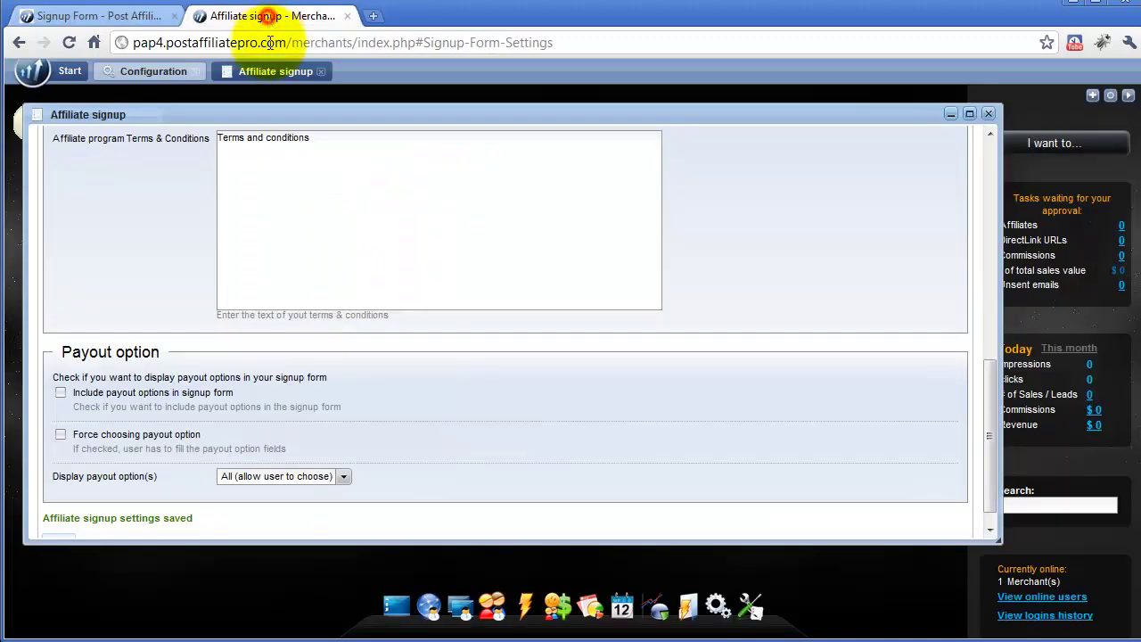
Reposition the Affiliate signup window and scroll its Fields list to the data10 field.
{"action": "scroll", "coordinate": [153, 294], "scroll_direction": "up", "scroll_amount": 10}
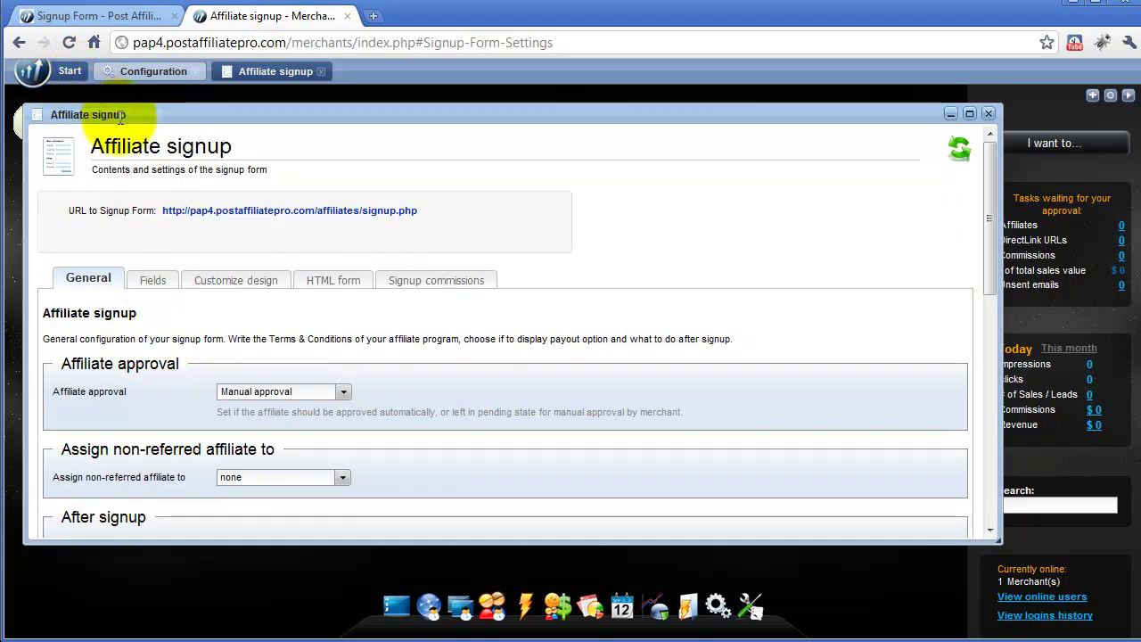
{"action": "left_click_drag", "start_coordinate": [121, 114], "coordinate": [321, 196]}
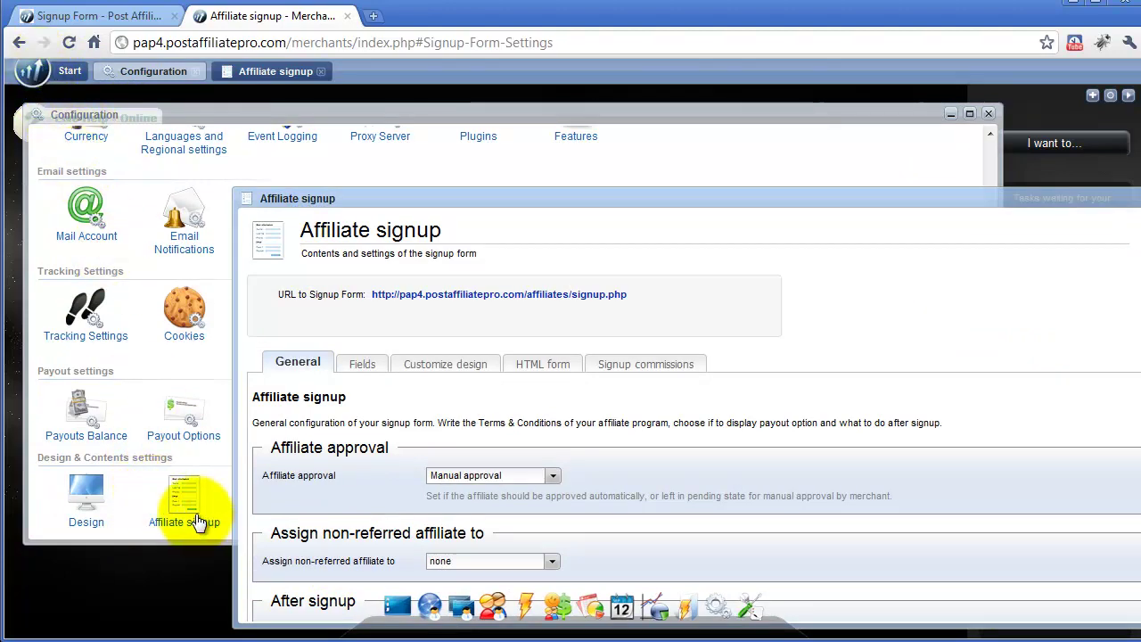
{"action": "left_click_drag", "start_coordinate": [331, 197], "coordinate": [232, 103]}
{"action": "left_click", "coordinate": [266, 270]}
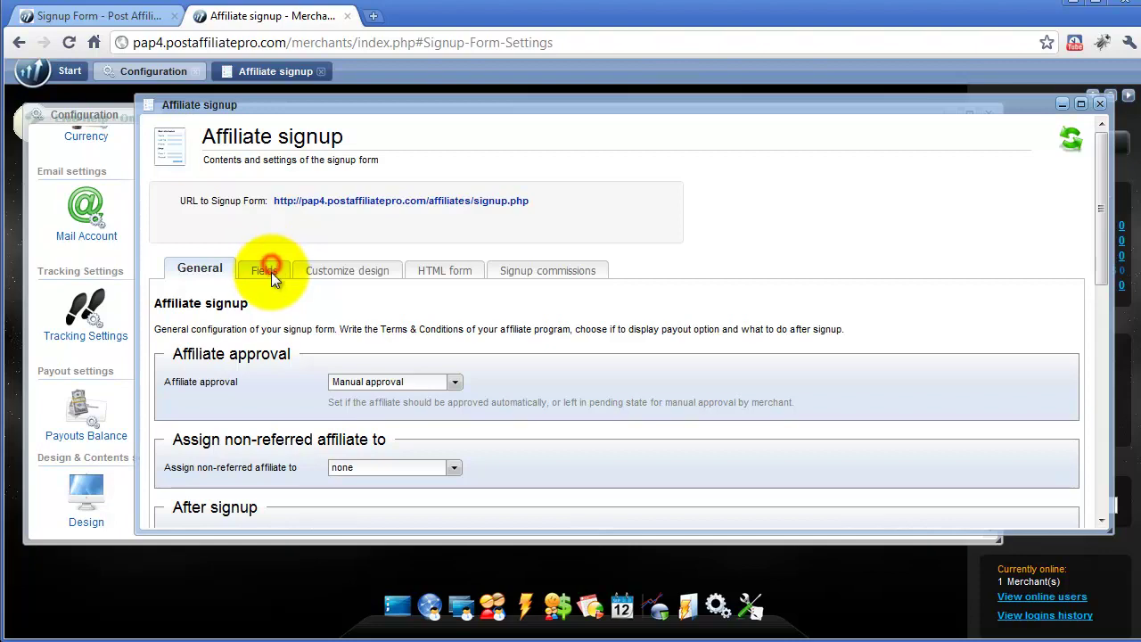
{"action": "scroll", "coordinate": [350, 364], "scroll_direction": "down", "scroll_amount": 2}
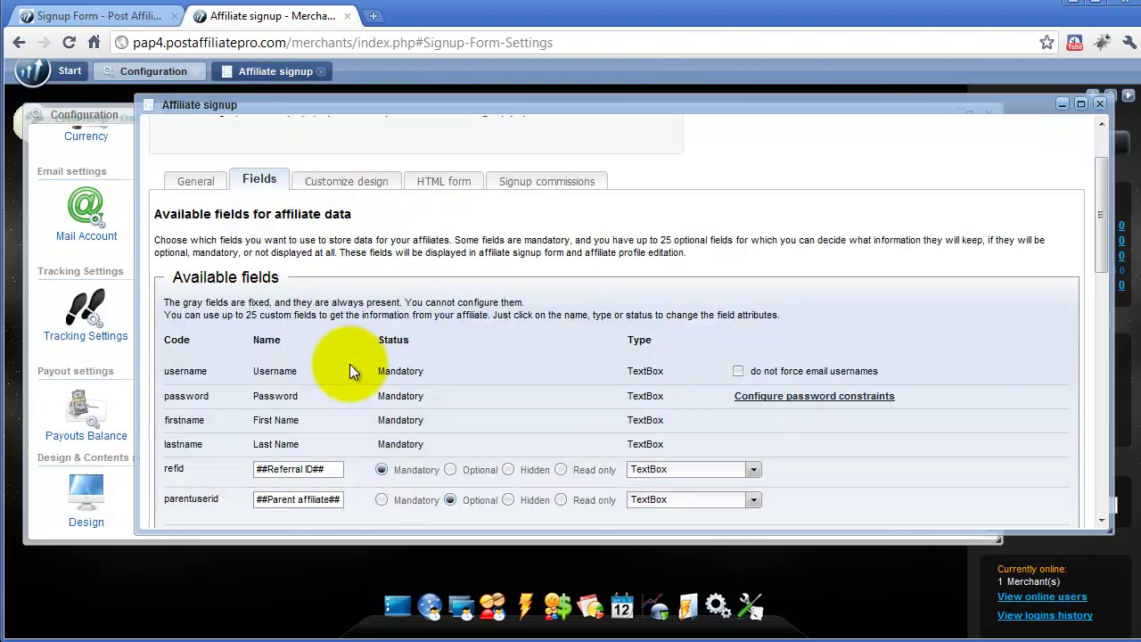
{"action": "scroll", "coordinate": [348, 375], "scroll_direction": "down", "scroll_amount": 1}
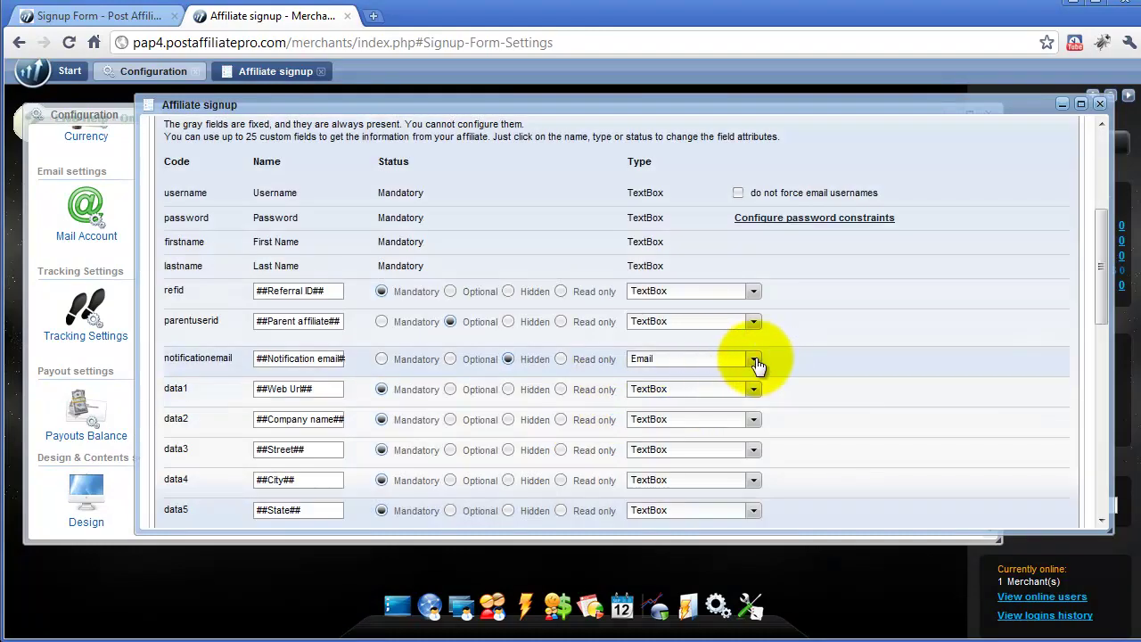
{"action": "scroll", "coordinate": [194, 392], "scroll_direction": "down", "scroll_amount": 10}
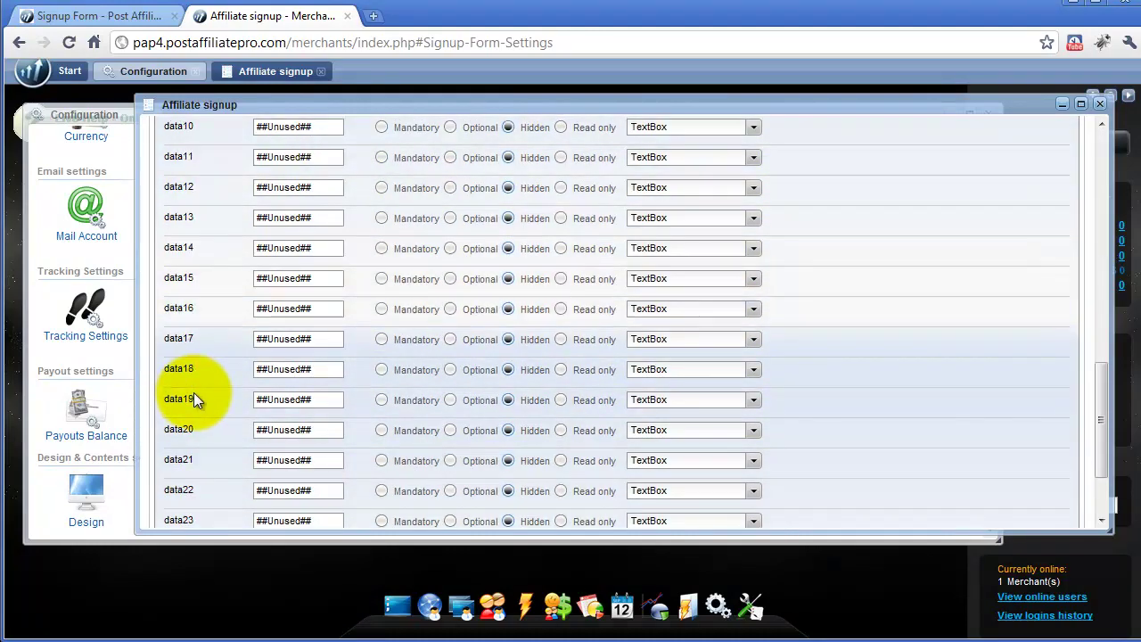
{"action": "scroll", "coordinate": [227, 444], "scroll_direction": "up", "scroll_amount": 8}
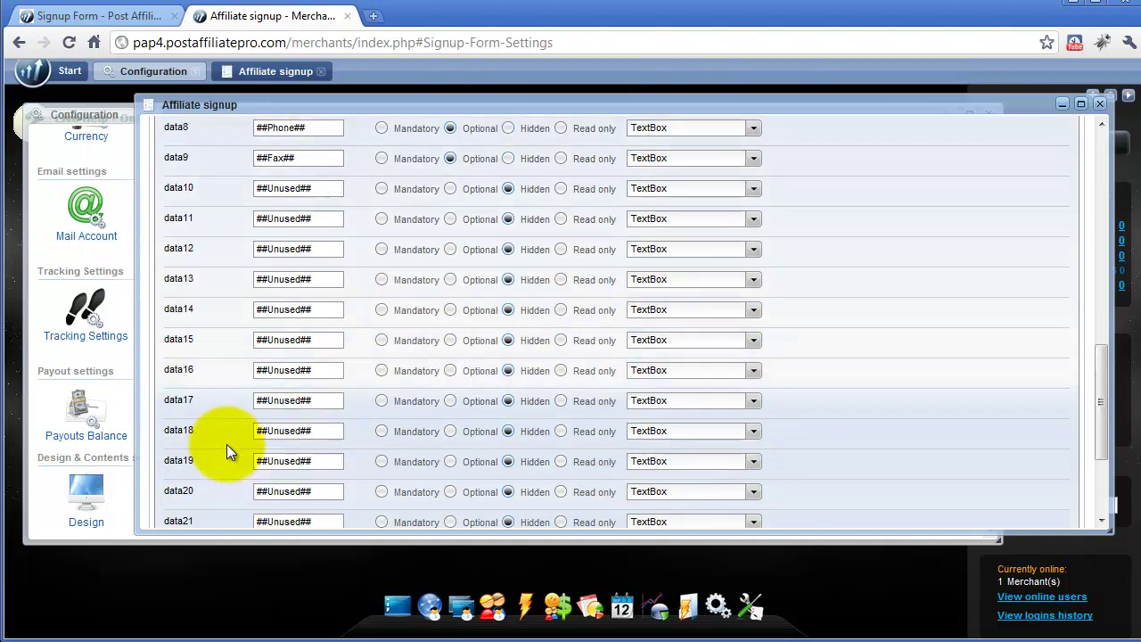
{"action": "scroll", "coordinate": [226, 444], "scroll_direction": "up", "scroll_amount": 3}
Rename data10 to 'Order NR', make it a mandatory Number field, and save the fields.
{"action": "left_click", "coordinate": [753, 456]}
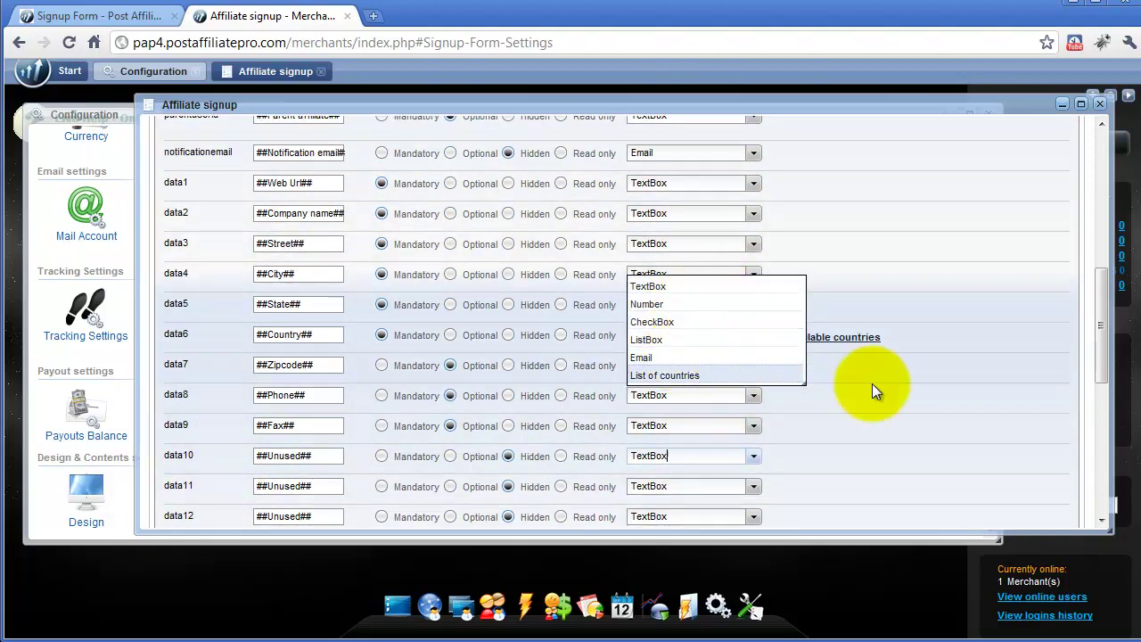
{"action": "triple_click", "coordinate": [323, 462]}
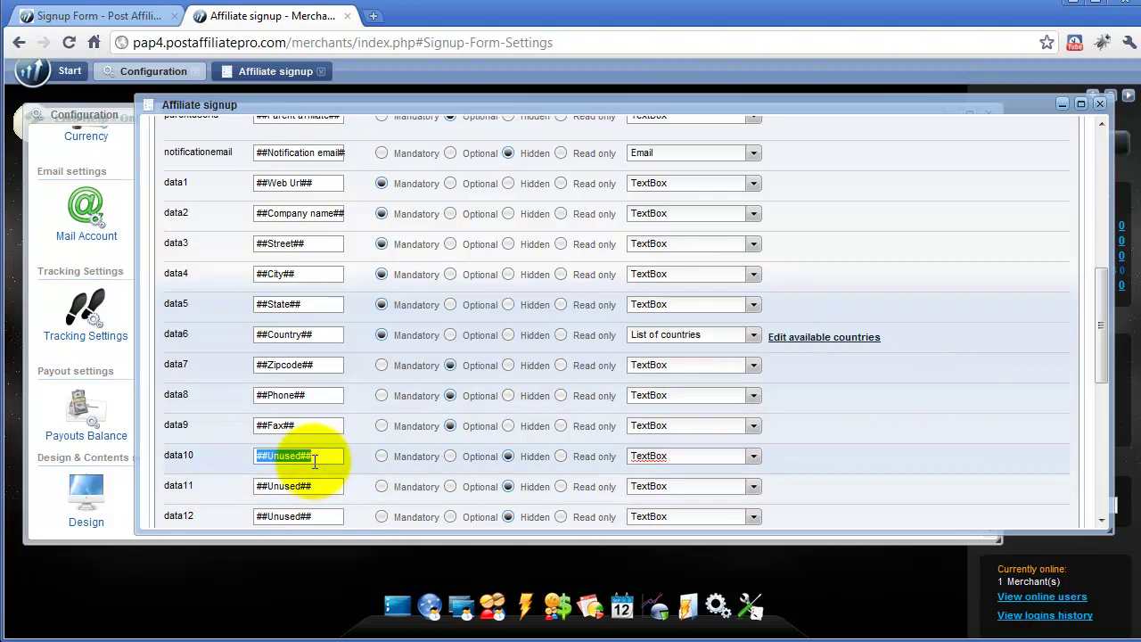
{"action": "type", "text": "Order NR"}
{"action": "left_click", "coordinate": [381, 456]}
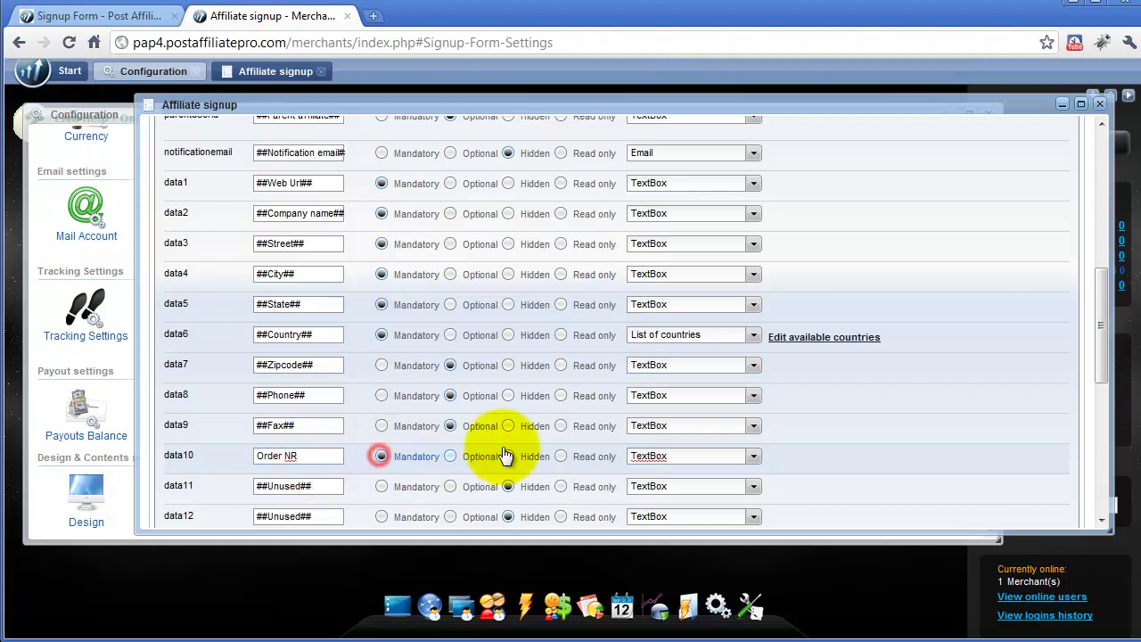
{"action": "left_click", "coordinate": [754, 456]}
{"action": "scroll", "coordinate": [500, 463], "scroll_direction": "down", "scroll_amount": 5}
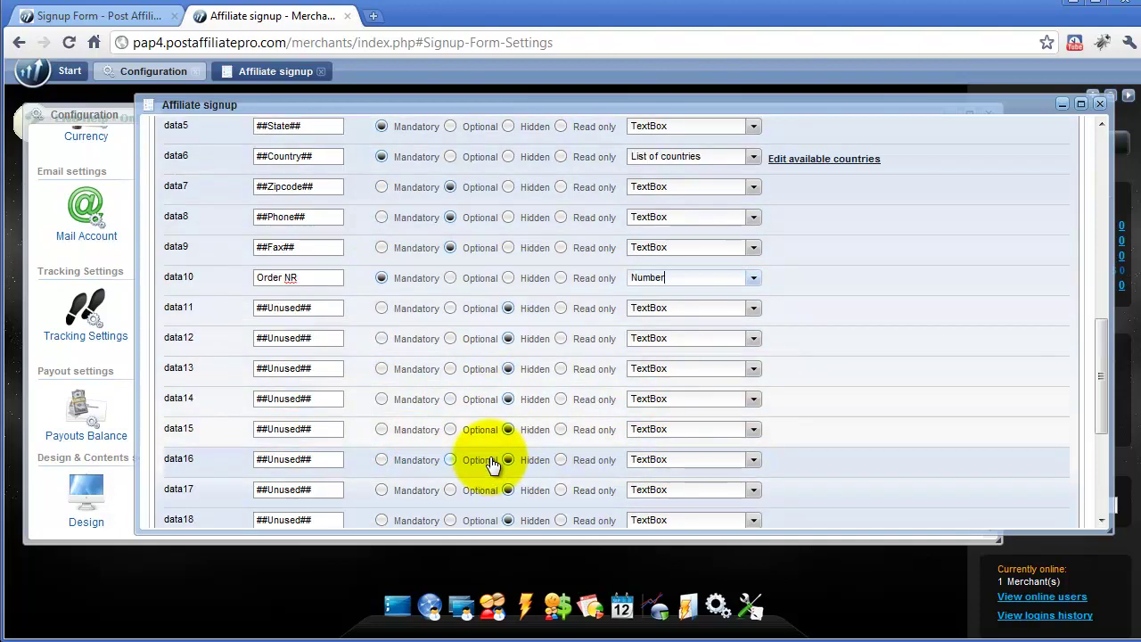
{"action": "left_click", "coordinate": [170, 513]}
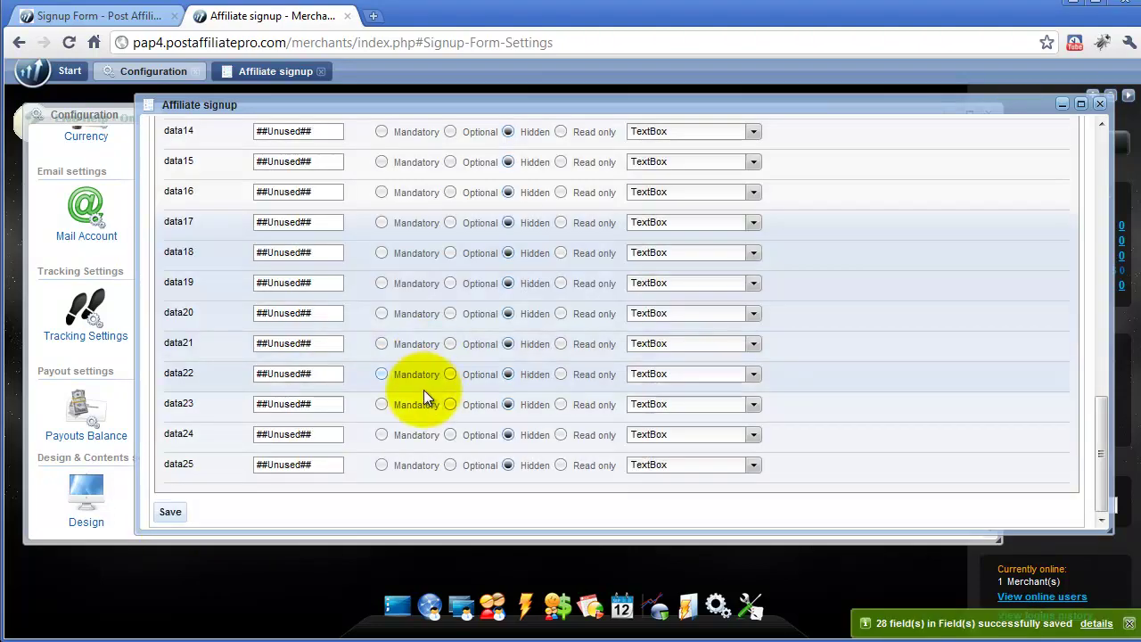
Reload the signup form and enter 'fdslksj' in Order NR to trigger its validation.
{"action": "left_click", "coordinate": [67, 15]}
{"action": "left_click", "coordinate": [70, 42]}
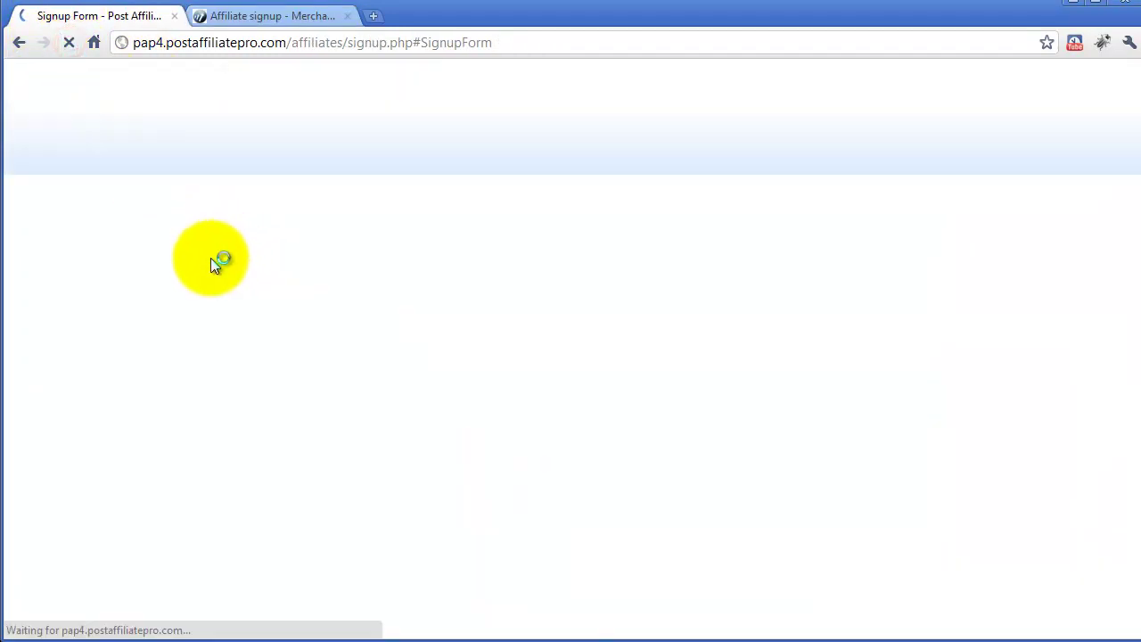
{"action": "scroll", "coordinate": [145, 366], "scroll_direction": "down", "scroll_amount": 2}
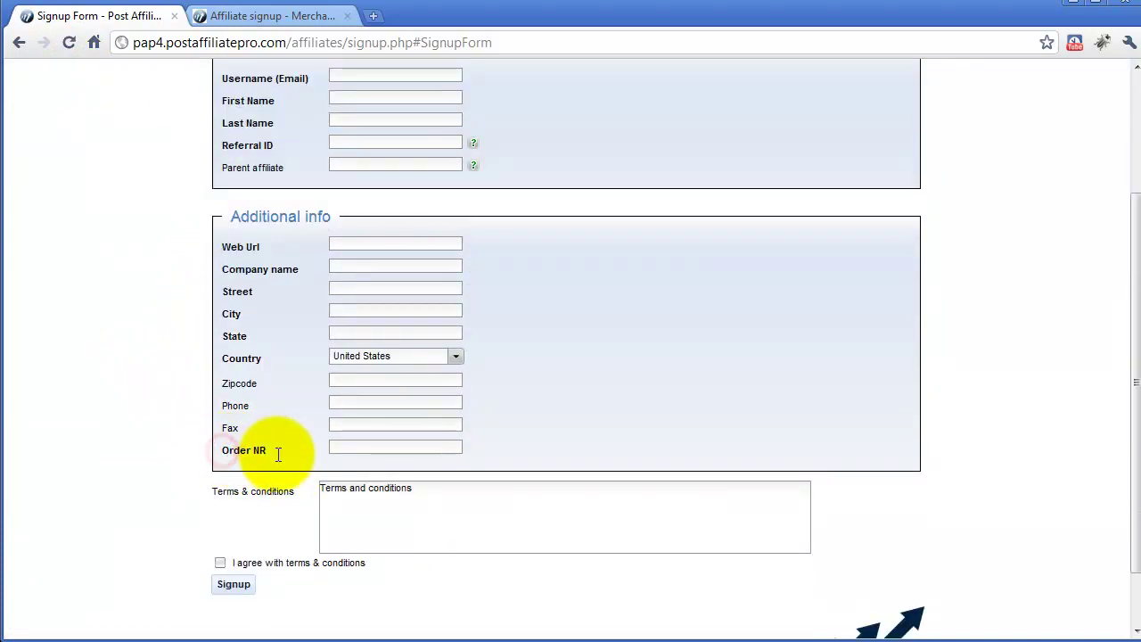
{"action": "left_click", "coordinate": [357, 447]}
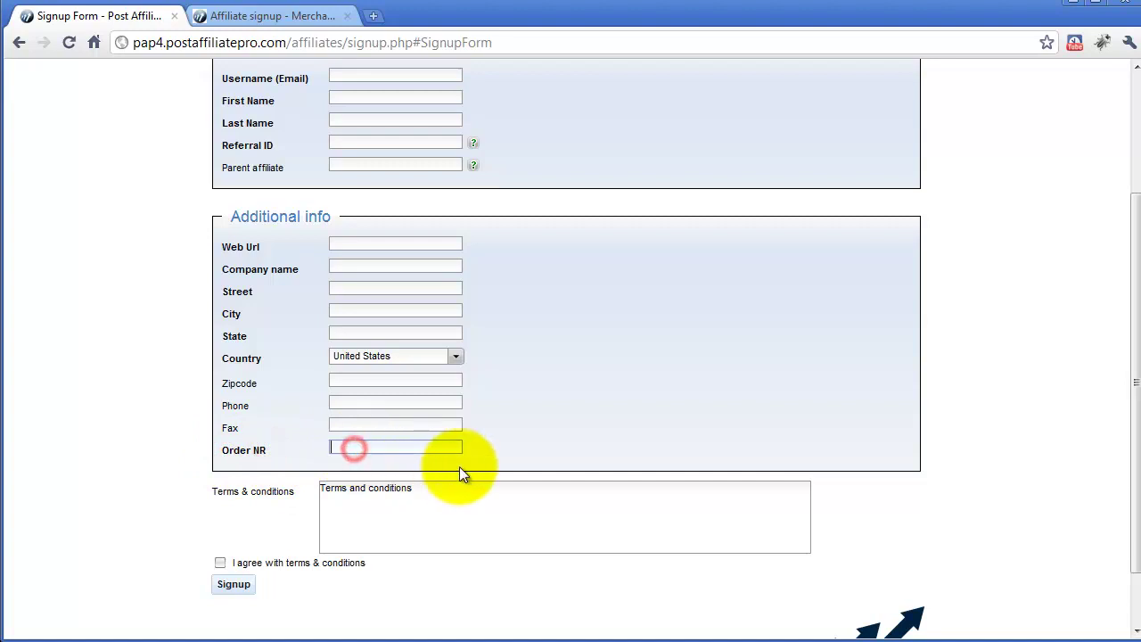
{"action": "type", "text": "fdslksj"}
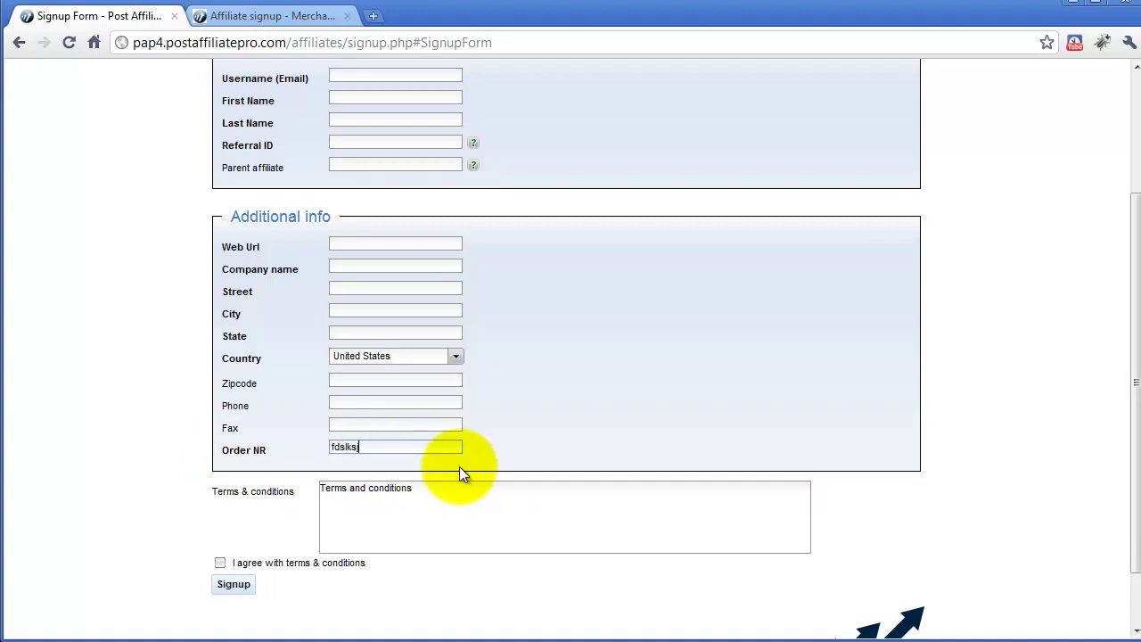
{"action": "left_click", "coordinate": [527, 436]}
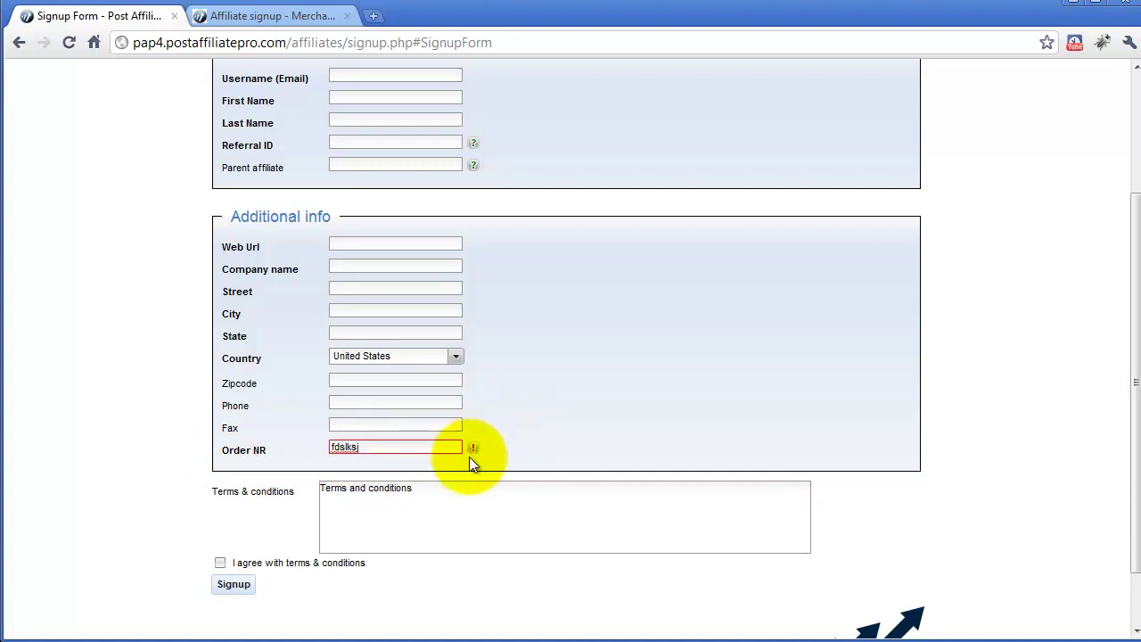
{"action": "mouse_move", "coordinate": [473, 449]}
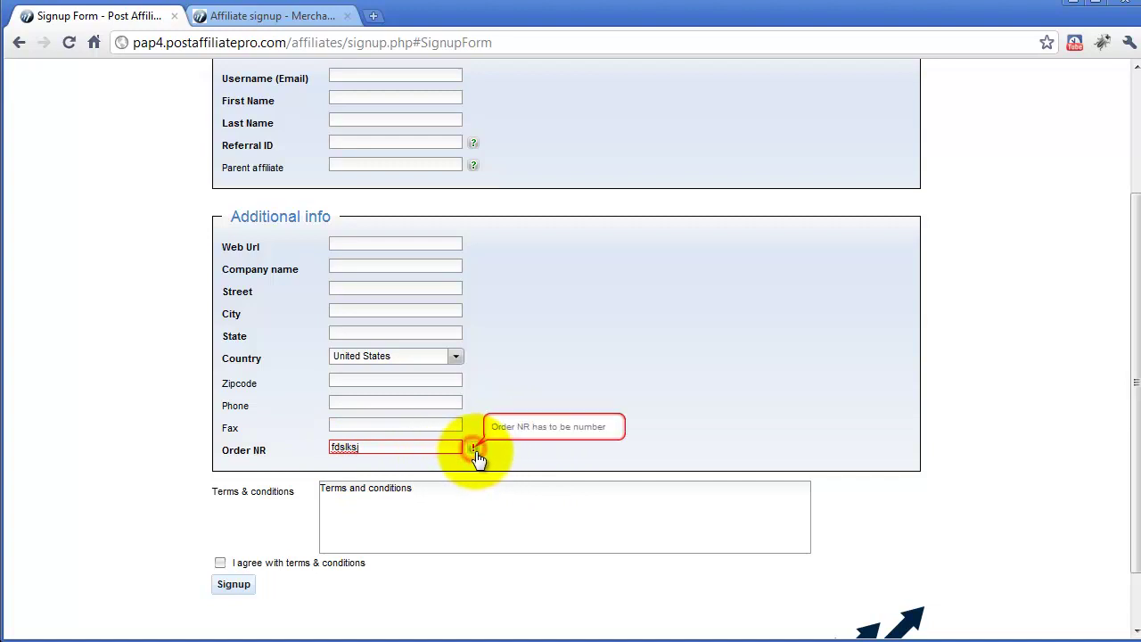
Replace the Order NR value with 1111 and re-run validation.
{"action": "left_click_drag", "start_coordinate": [369, 445], "coordinate": [287, 441]}
{"action": "type", "text": "1111"}
{"action": "left_click", "coordinate": [539, 432]}
{"action": "left_click_drag", "start_coordinate": [364, 446], "coordinate": [312, 448]}
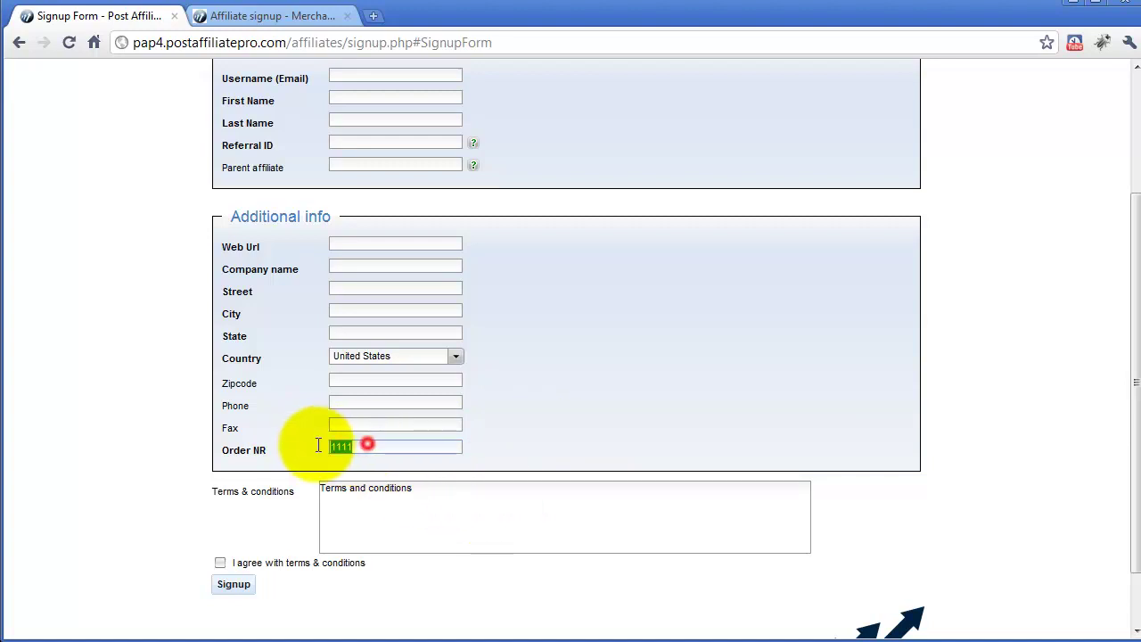
{"action": "left_click", "coordinate": [312, 451]}
Enter 'aaaa' in Order NR to show the 'Order NR has to be number' error.
{"action": "left_click_drag", "start_coordinate": [401, 446], "coordinate": [311, 447]}
{"action": "type", "text": "aaaa"}
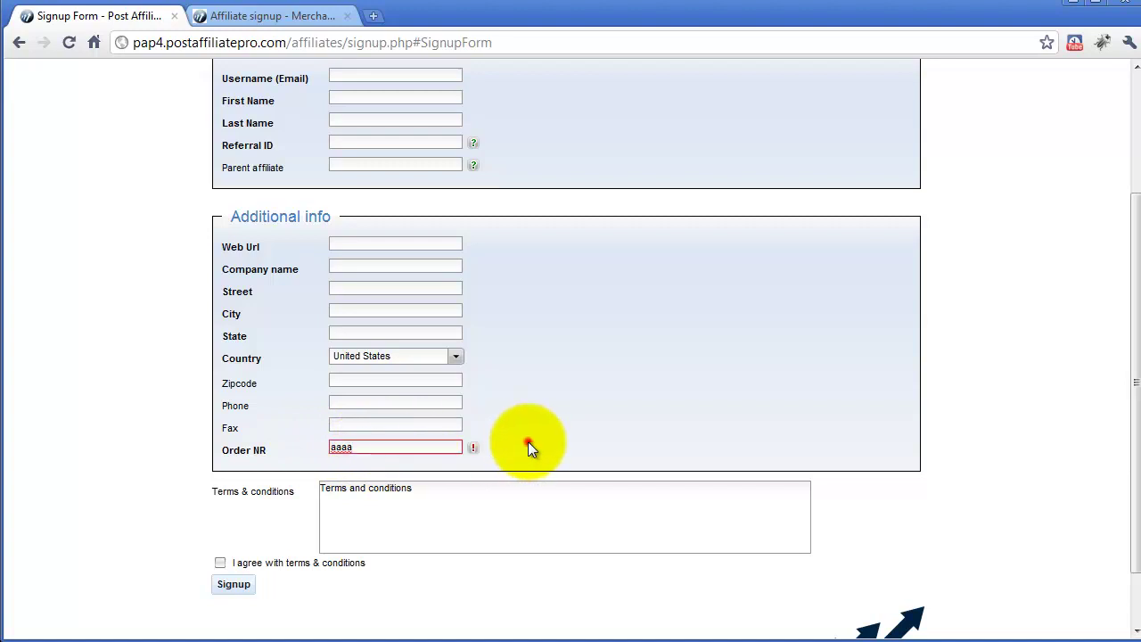
{"action": "left_click", "coordinate": [528, 441]}
{"action": "mouse_move", "coordinate": [473, 453]}
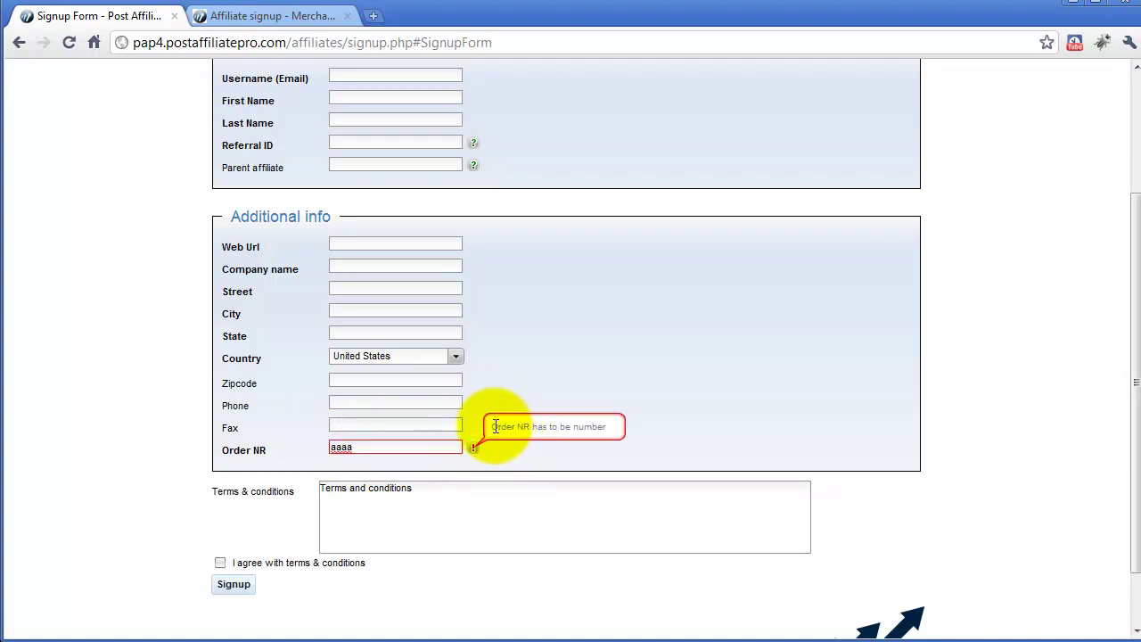
{"action": "left_click", "coordinate": [495, 383]}
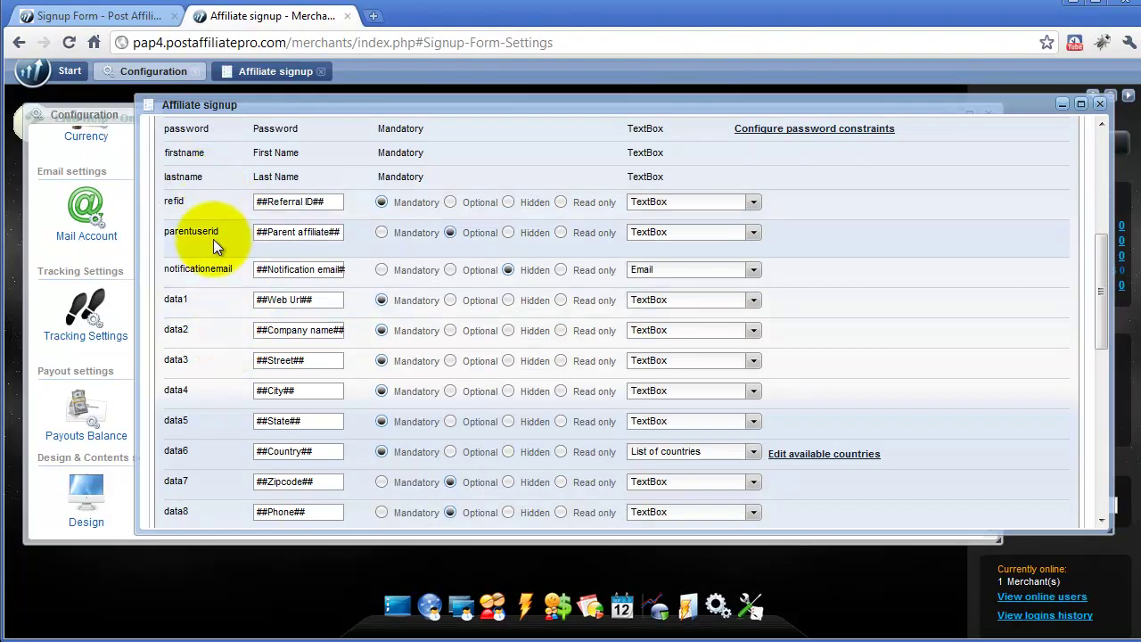
Return to the merchant Affiliate signup settings and open their General tab.
{"action": "scroll", "coordinate": [212, 237], "scroll_direction": "up", "scroll_amount": 5}
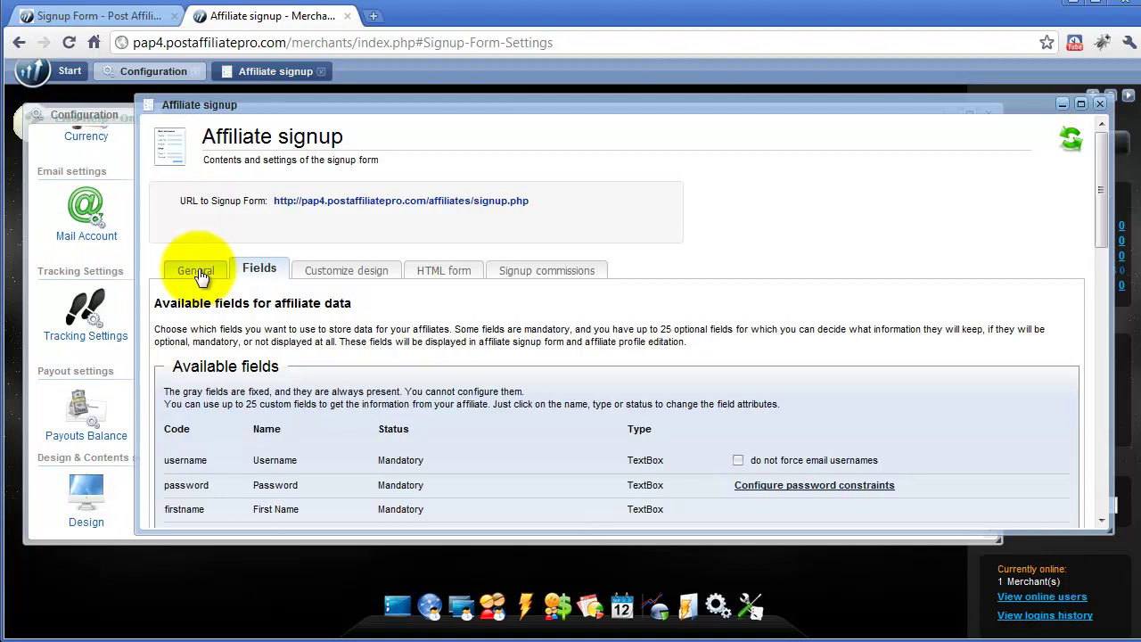
{"action": "left_click", "coordinate": [117, 16]}
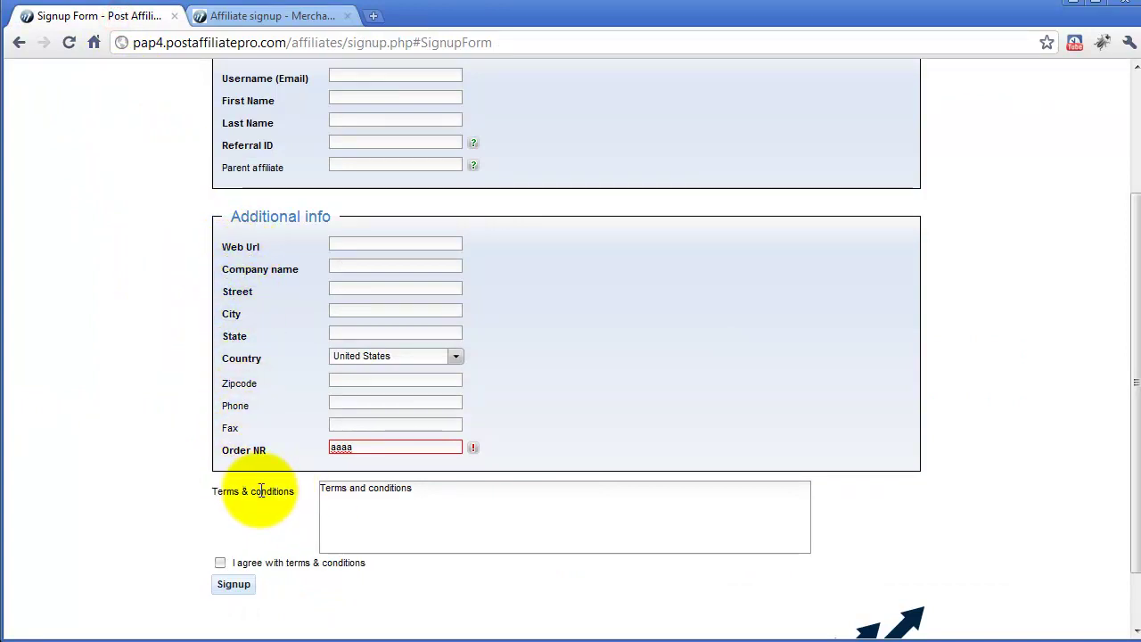
{"action": "left_click", "coordinate": [267, 13]}
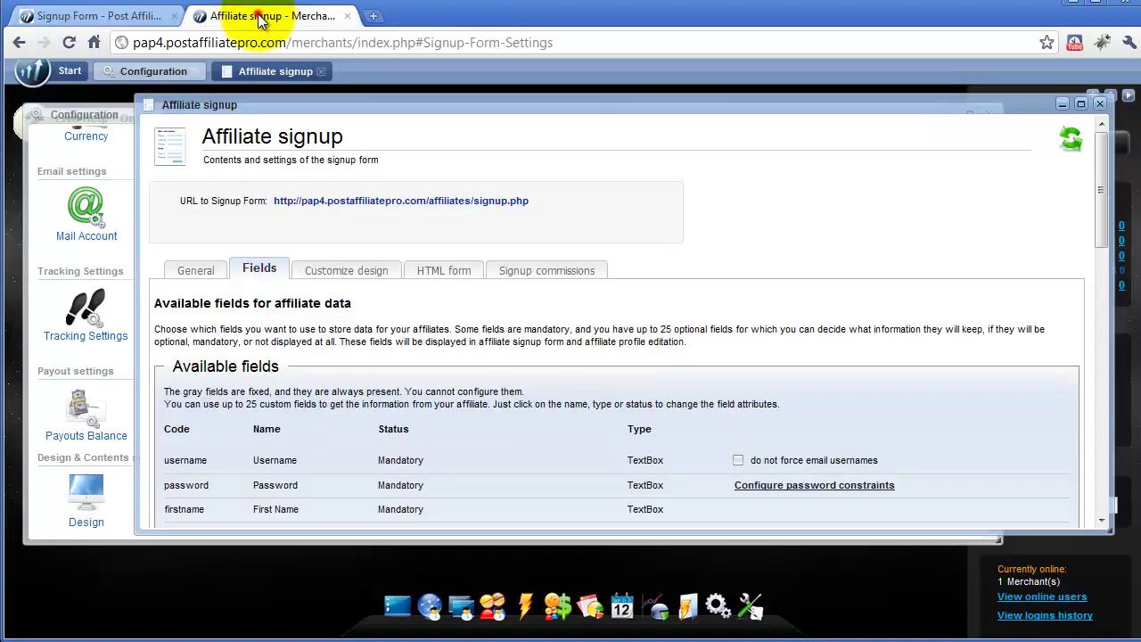
{"action": "left_click", "coordinate": [198, 277]}
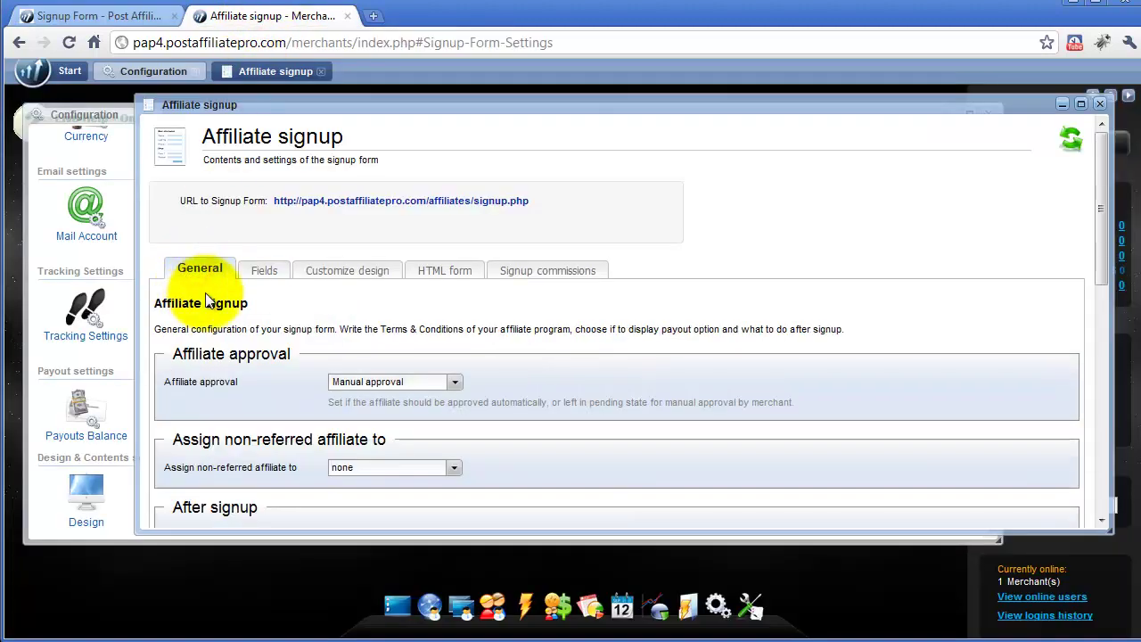
{"action": "scroll", "coordinate": [204, 285], "scroll_direction": "down", "scroll_amount": 5}
Tick Include payout options and Force choosing payout option, keep All displayed, and save.
{"action": "scroll", "coordinate": [204, 289], "scroll_direction": "down", "scroll_amount": 1}
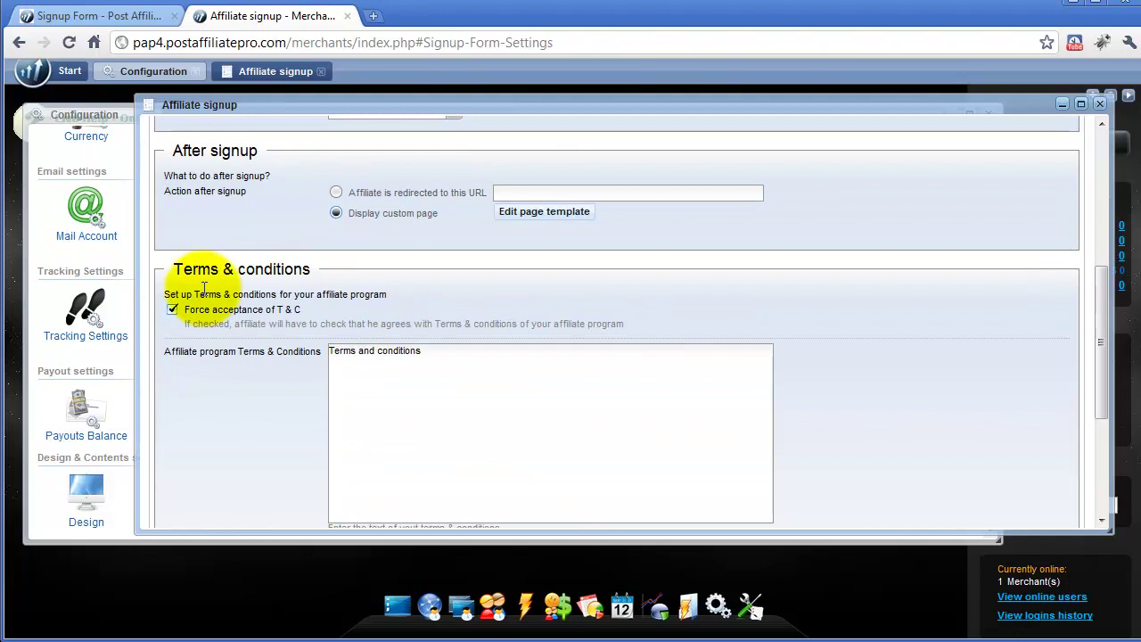
{"action": "scroll", "coordinate": [203, 288], "scroll_direction": "down", "scroll_amount": 3}
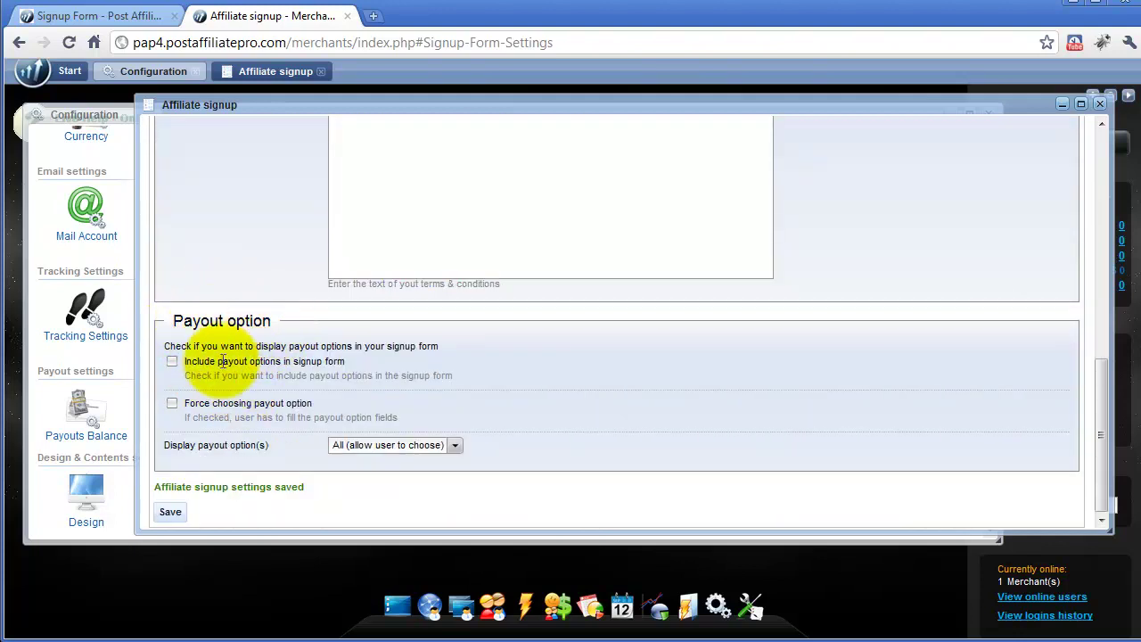
{"action": "left_click", "coordinate": [172, 361]}
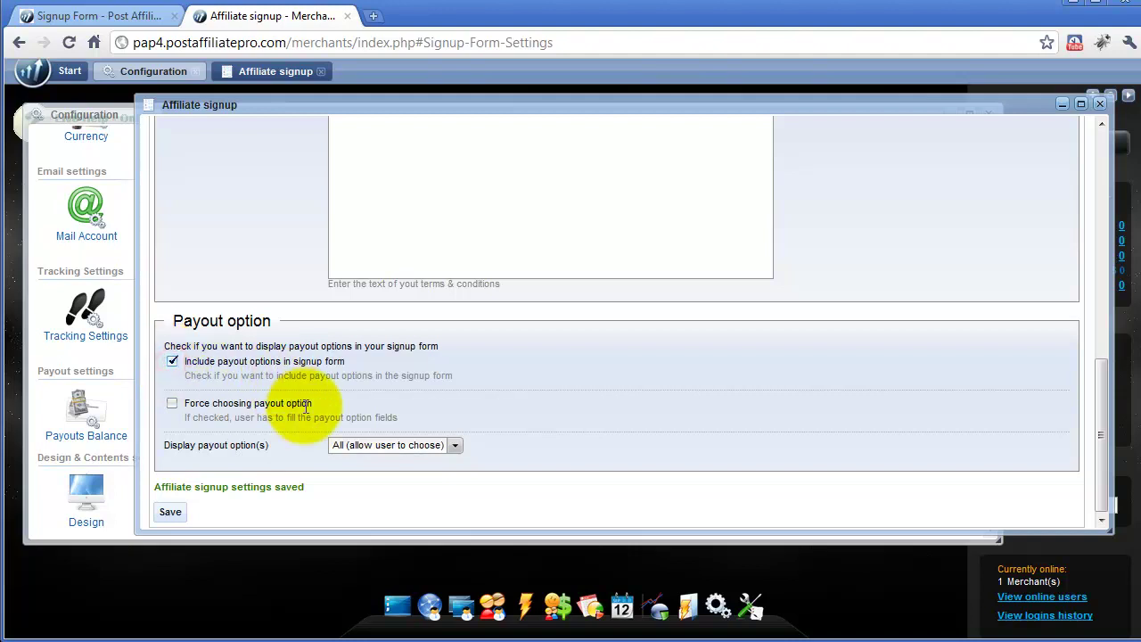
{"action": "left_click", "coordinate": [172, 403]}
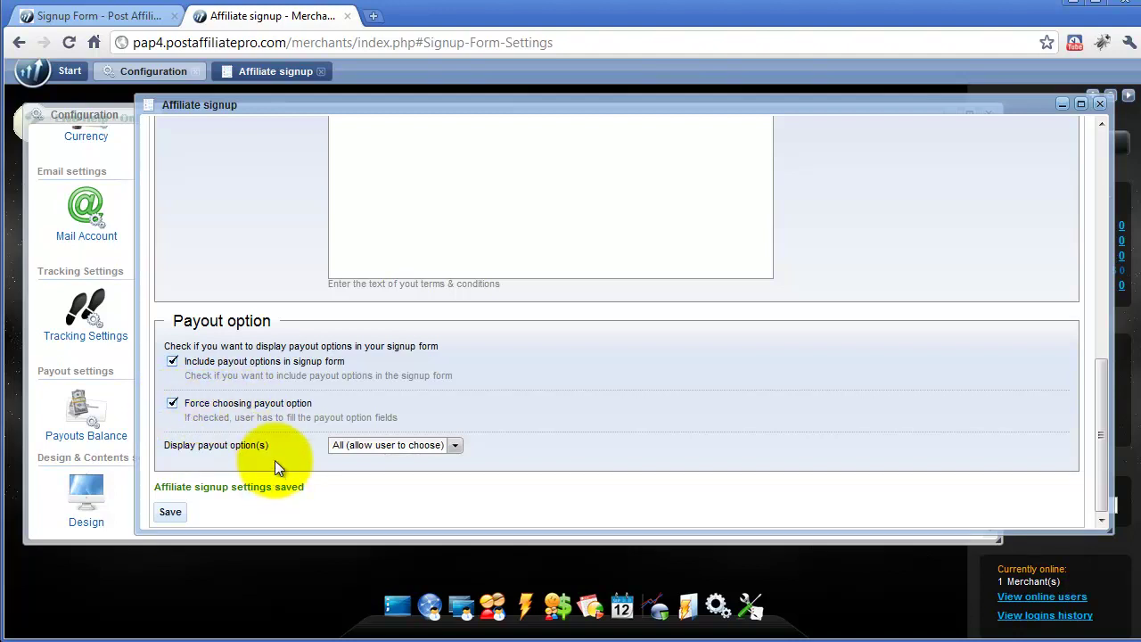
{"action": "left_click", "coordinate": [454, 446]}
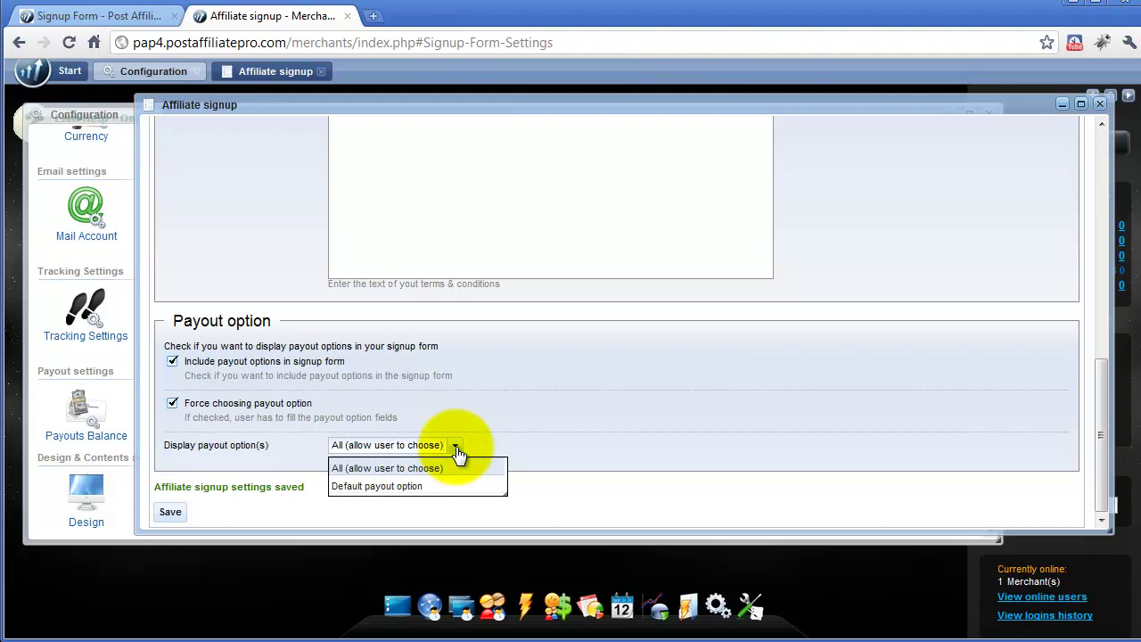
{"action": "left_click", "coordinate": [487, 435]}
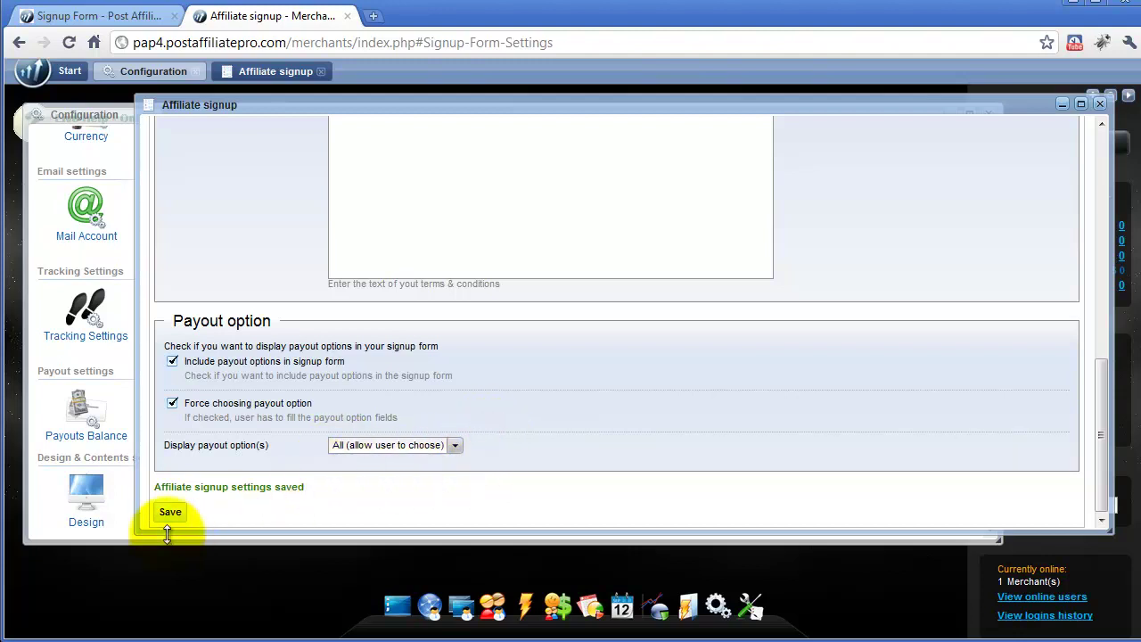
{"action": "left_click", "coordinate": [168, 512]}
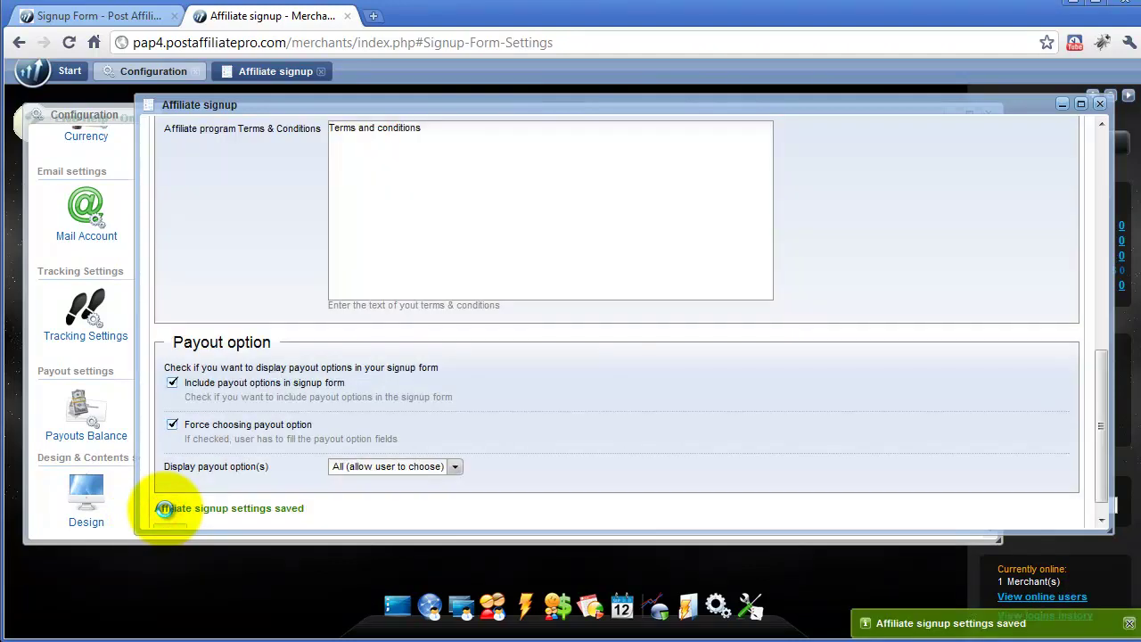
Reload the public signup form and preview the Check and Moneybookers payout methods.
{"action": "left_click", "coordinate": [116, 18]}
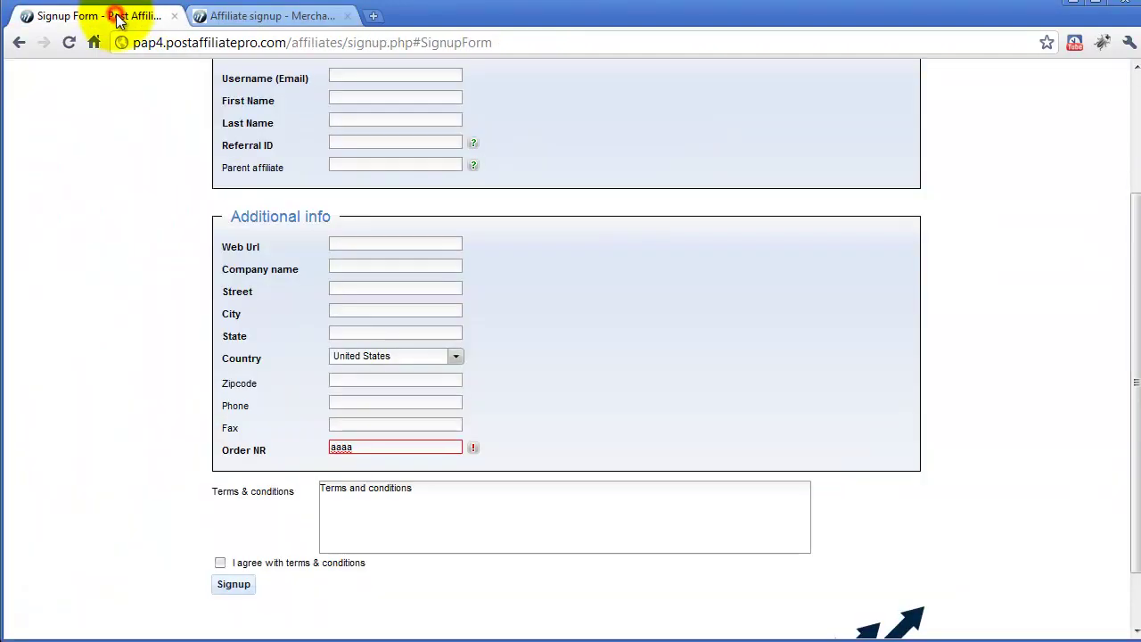
{"action": "left_click", "coordinate": [69, 42]}
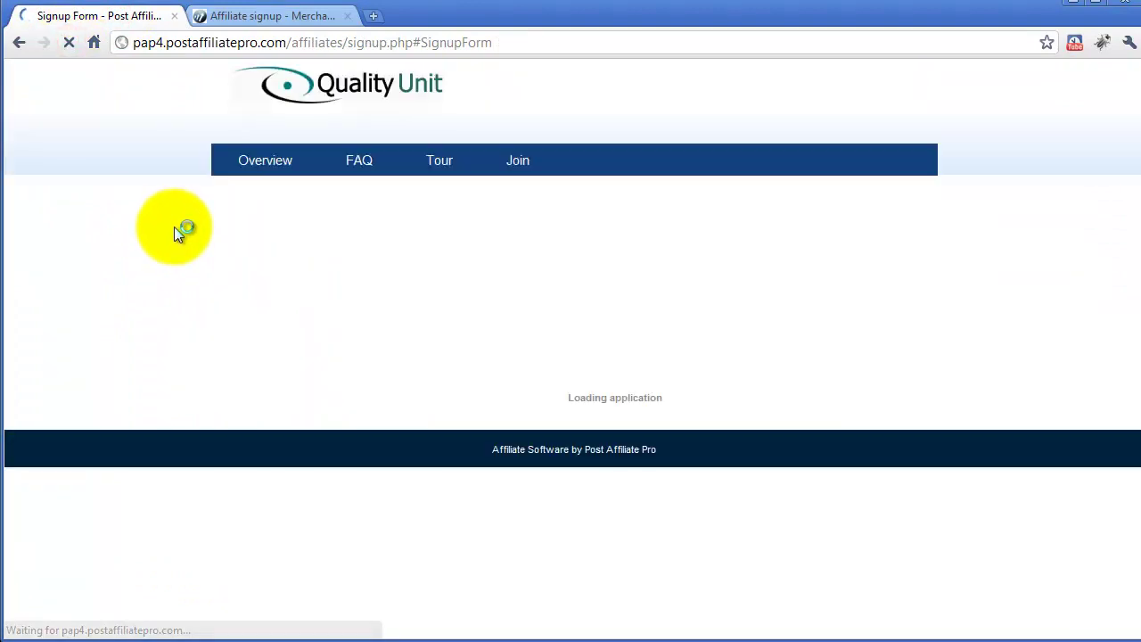
{"action": "scroll", "coordinate": [162, 227], "scroll_direction": "down", "scroll_amount": 4}
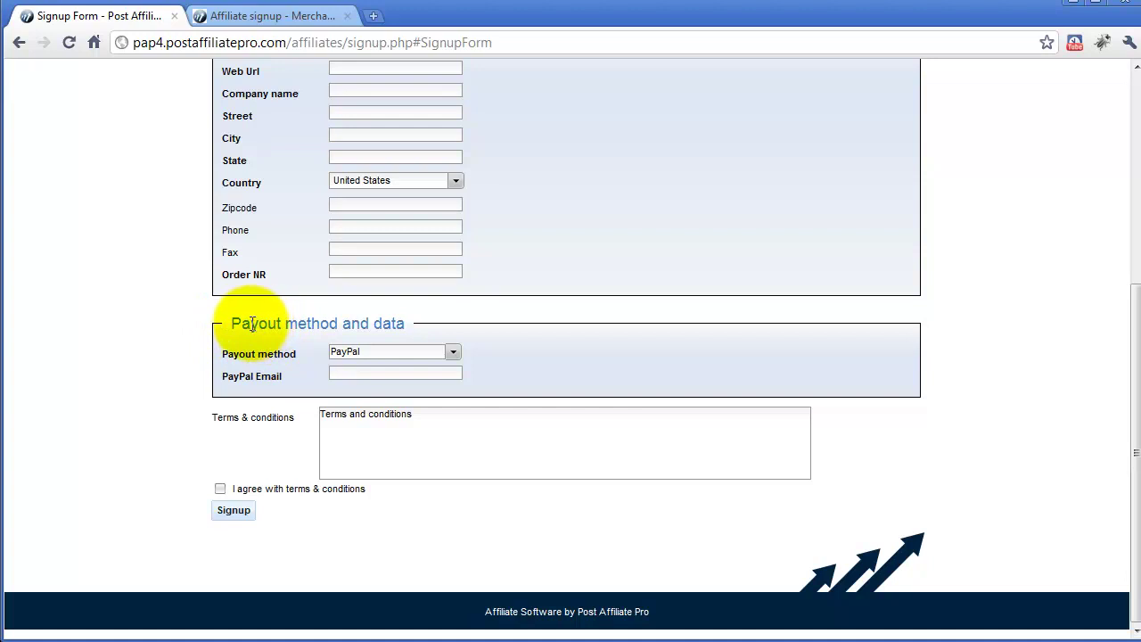
{"action": "left_click", "coordinate": [454, 355]}
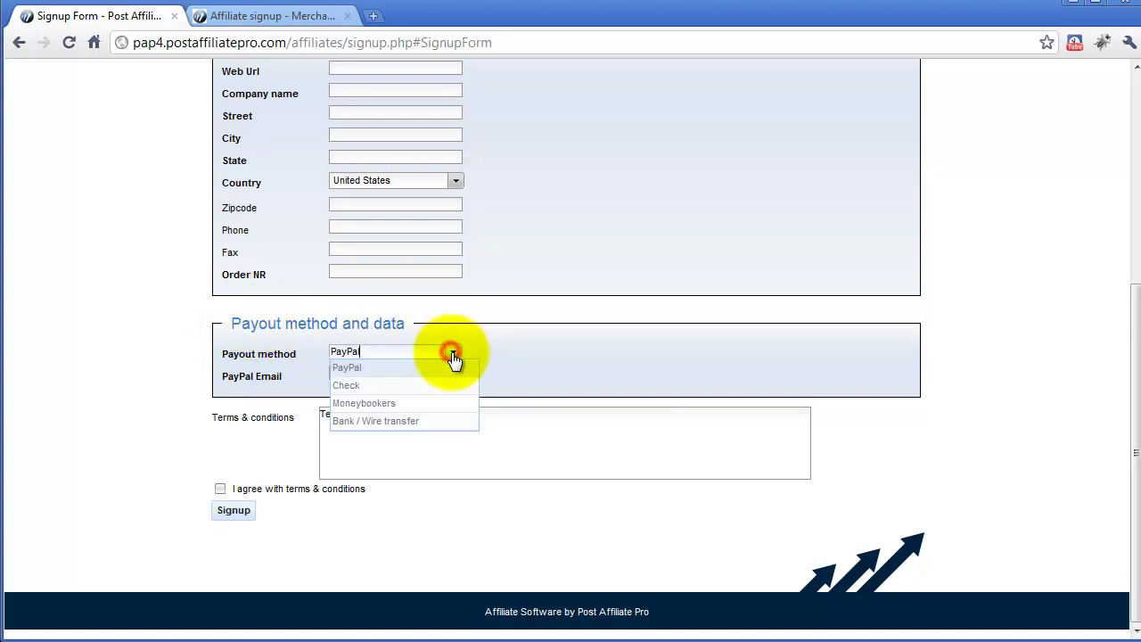
{"action": "left_click", "coordinate": [355, 385]}
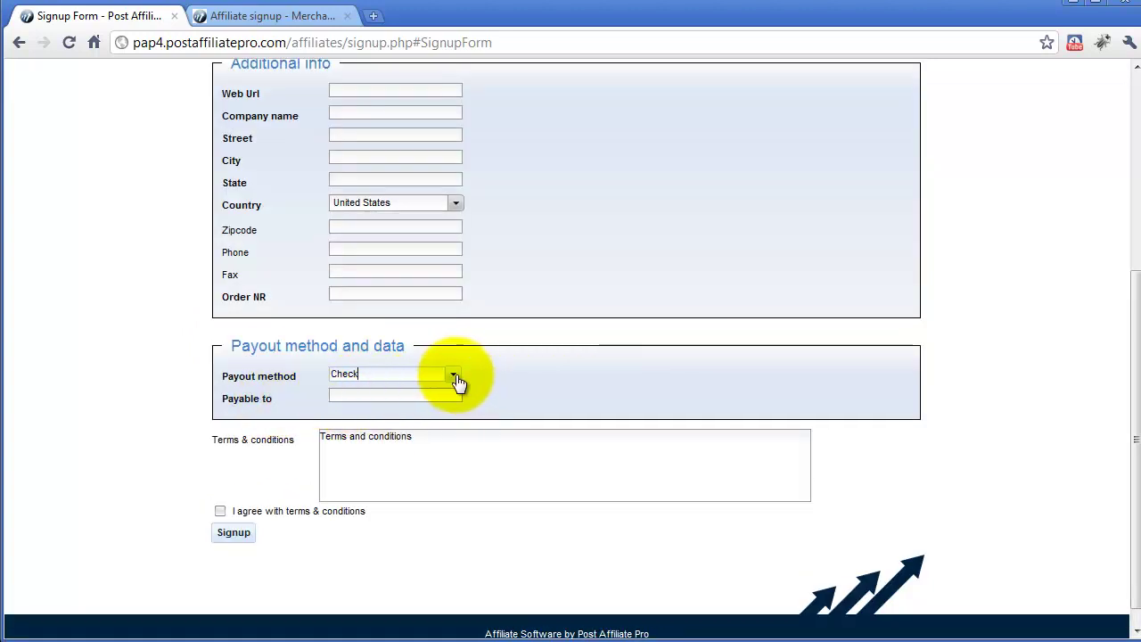
{"action": "left_click", "coordinate": [455, 376]}
{"action": "left_click", "coordinate": [359, 428]}
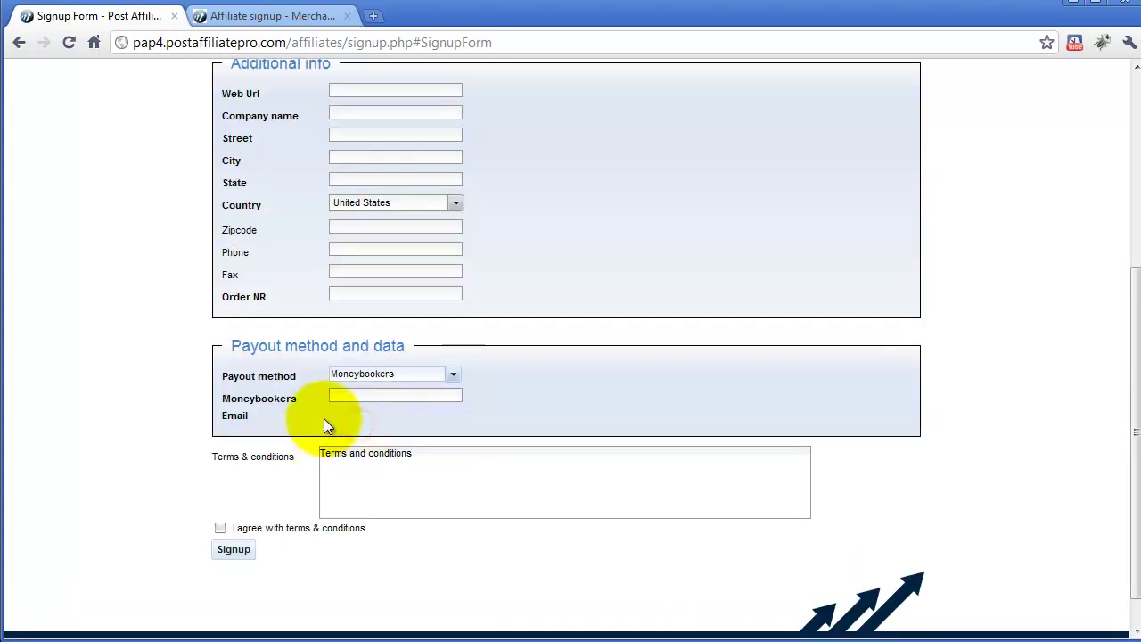
Preview the Bank / Wire transfer fields, reset the payout method to PayPal, and return to merchant settings.
{"action": "left_click", "coordinate": [453, 375]}
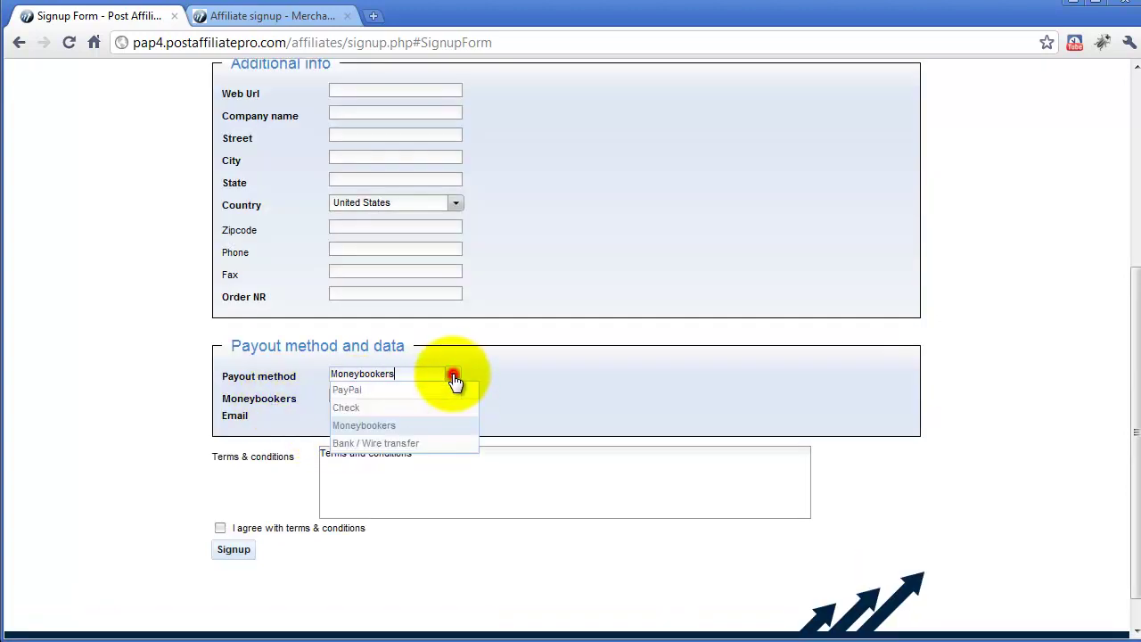
{"action": "left_click", "coordinate": [371, 445]}
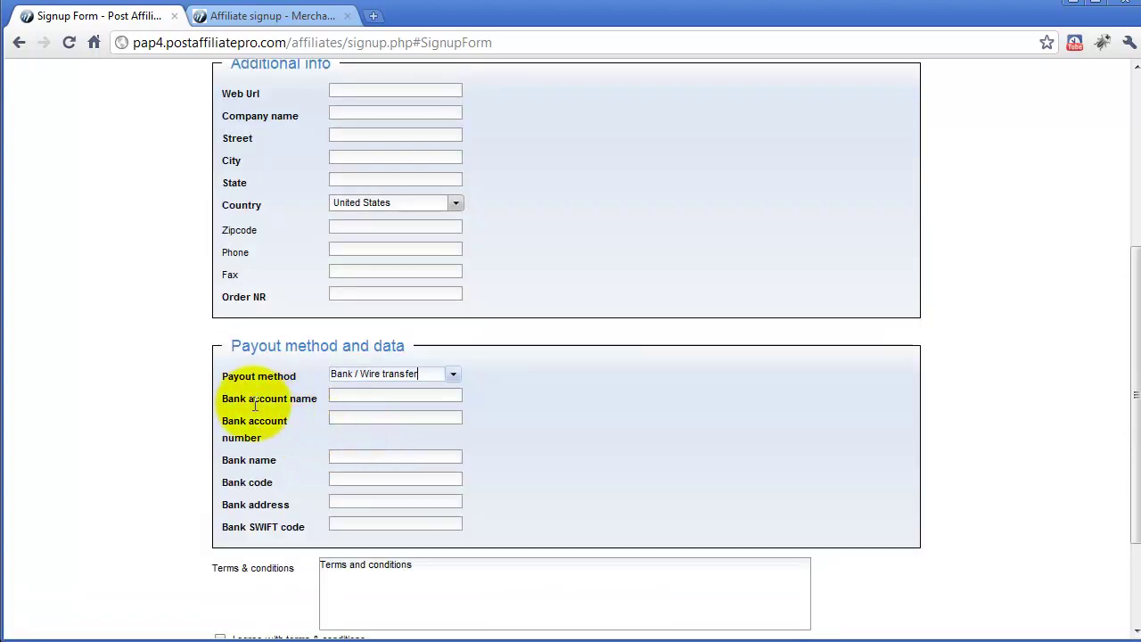
{"action": "left_click", "coordinate": [383, 401]}
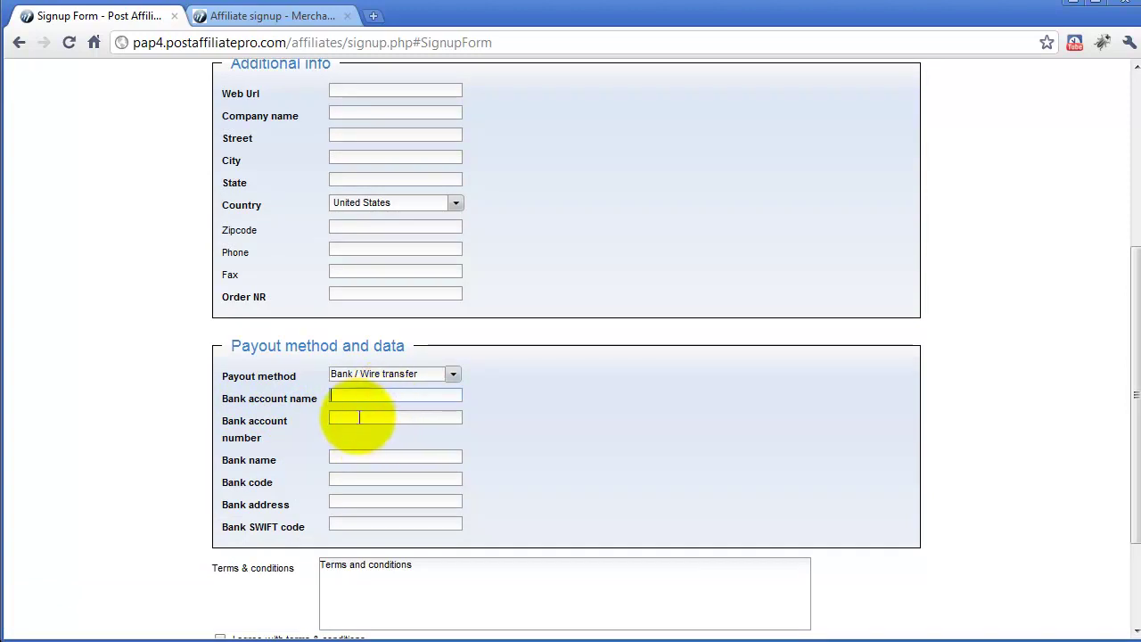
{"action": "left_click", "coordinate": [455, 375]}
{"action": "left_click", "coordinate": [361, 387]}
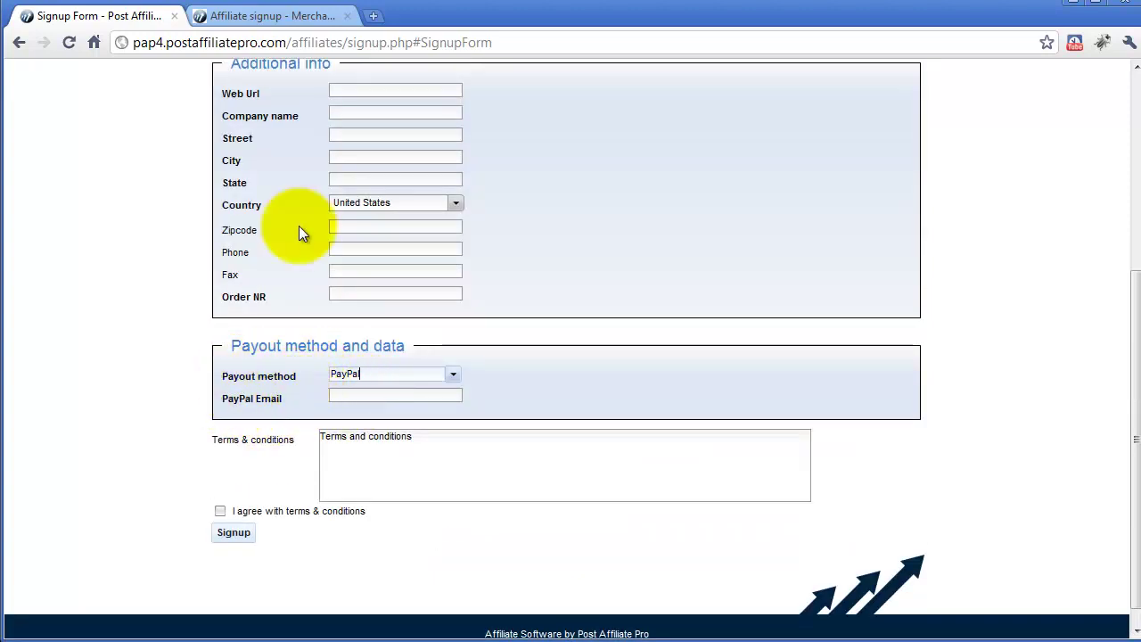
{"action": "left_click", "coordinate": [261, 15]}
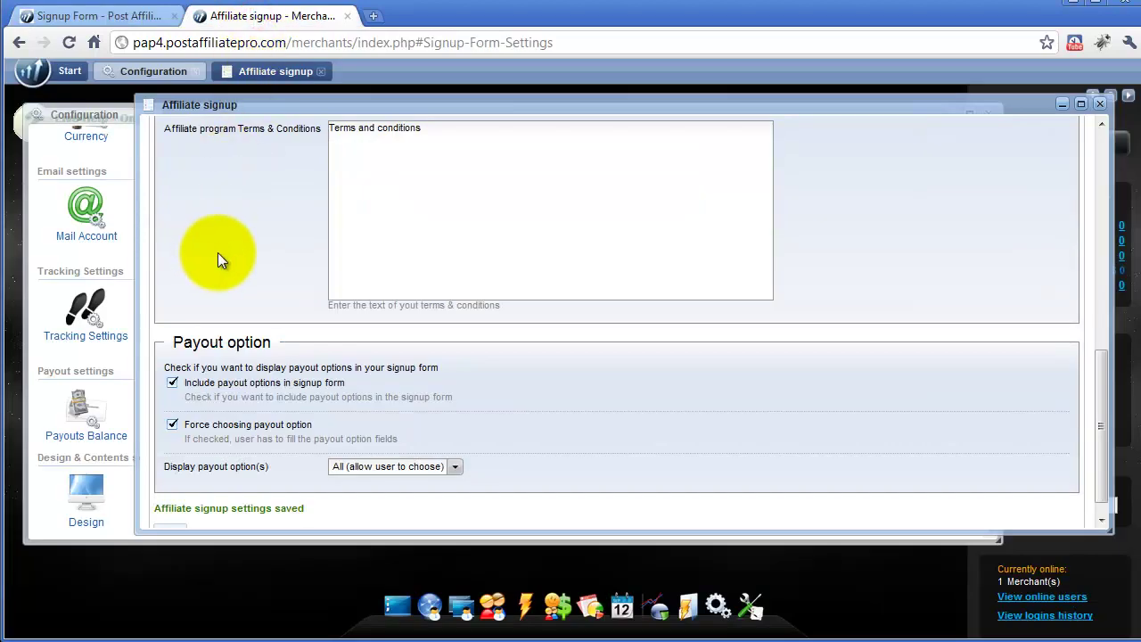
In Payout Options, edit Bank / Wire transfer to show its six mandatory bank fields.
{"action": "left_click", "coordinate": [31, 253]}
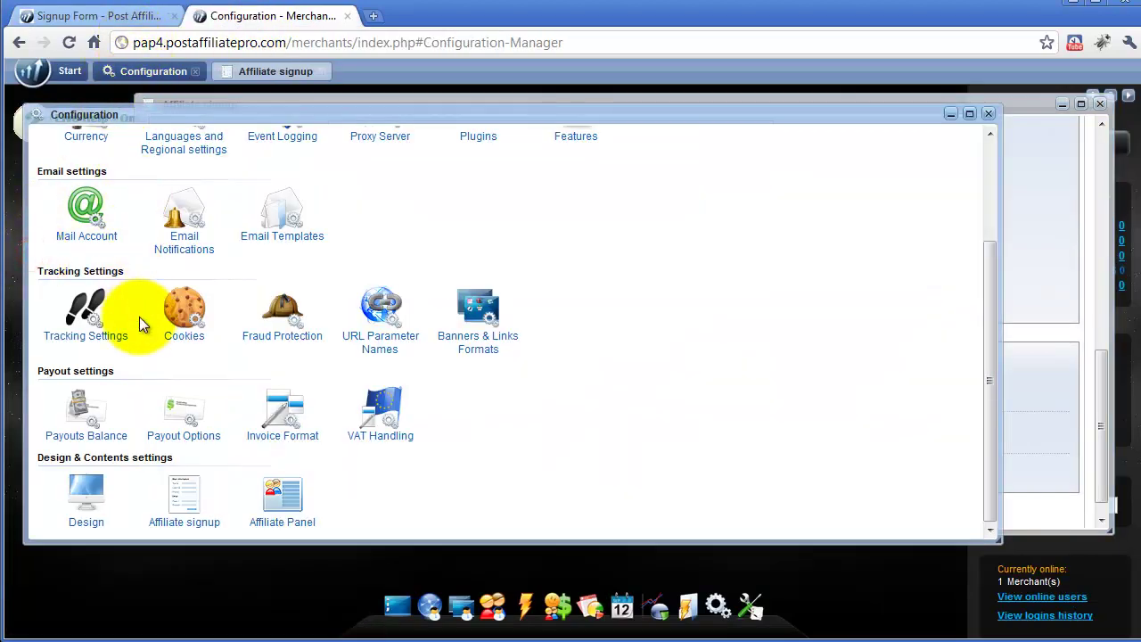
{"action": "left_click", "coordinate": [186, 418]}
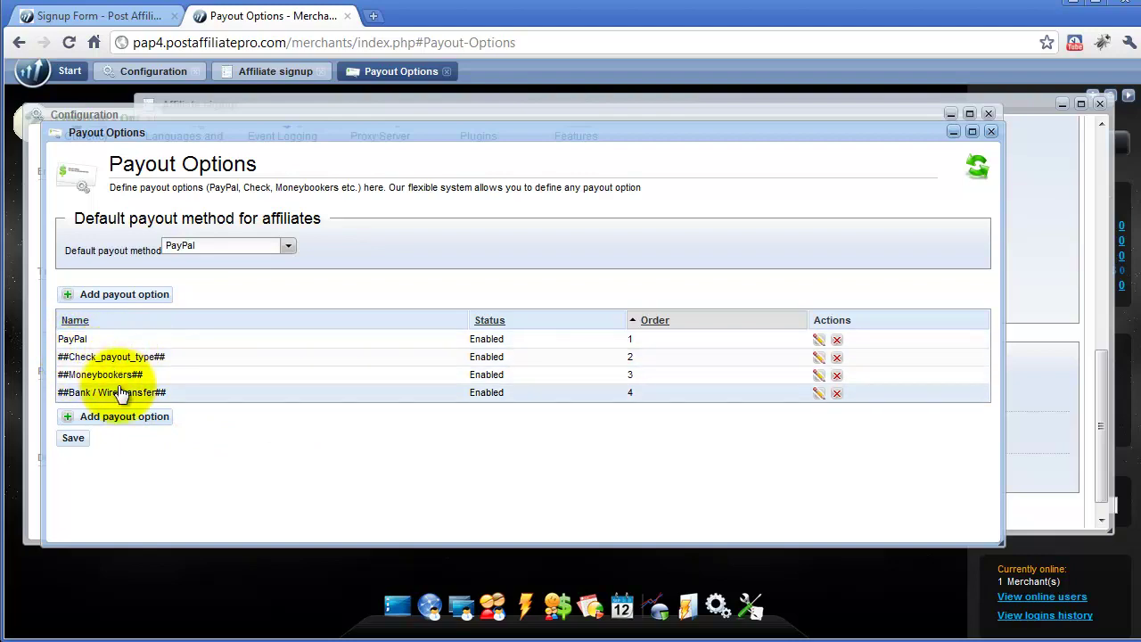
{"action": "left_click", "coordinate": [820, 393]}
{"action": "scroll", "coordinate": [560, 297], "scroll_direction": "down", "scroll_amount": 3}
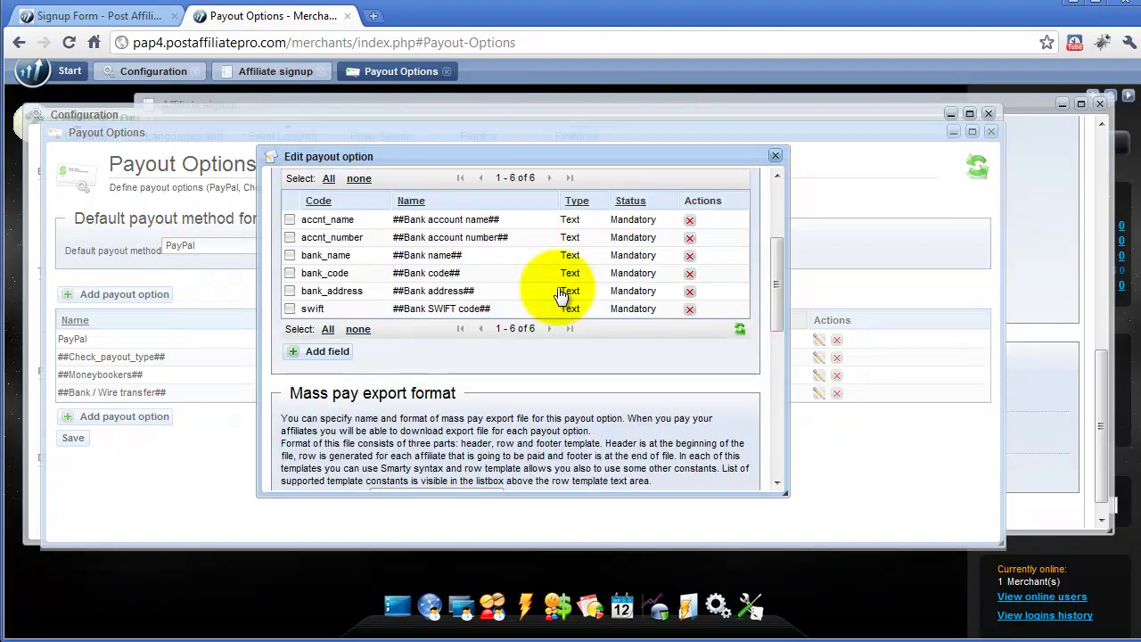
{"action": "scroll", "coordinate": [379, 352], "scroll_direction": "up", "scroll_amount": 2}
Add a new Bank / Wire transfer field with code bank_zip_code and name Bank Zip Code.
{"action": "left_click", "coordinate": [315, 440]}
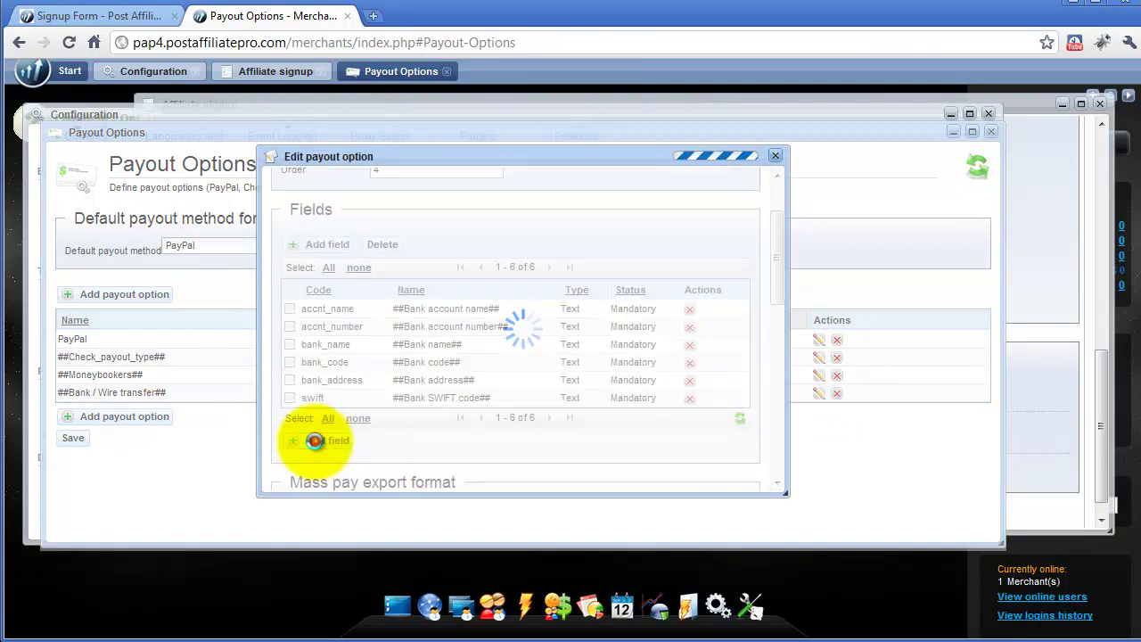
{"action": "left_click", "coordinate": [339, 416]}
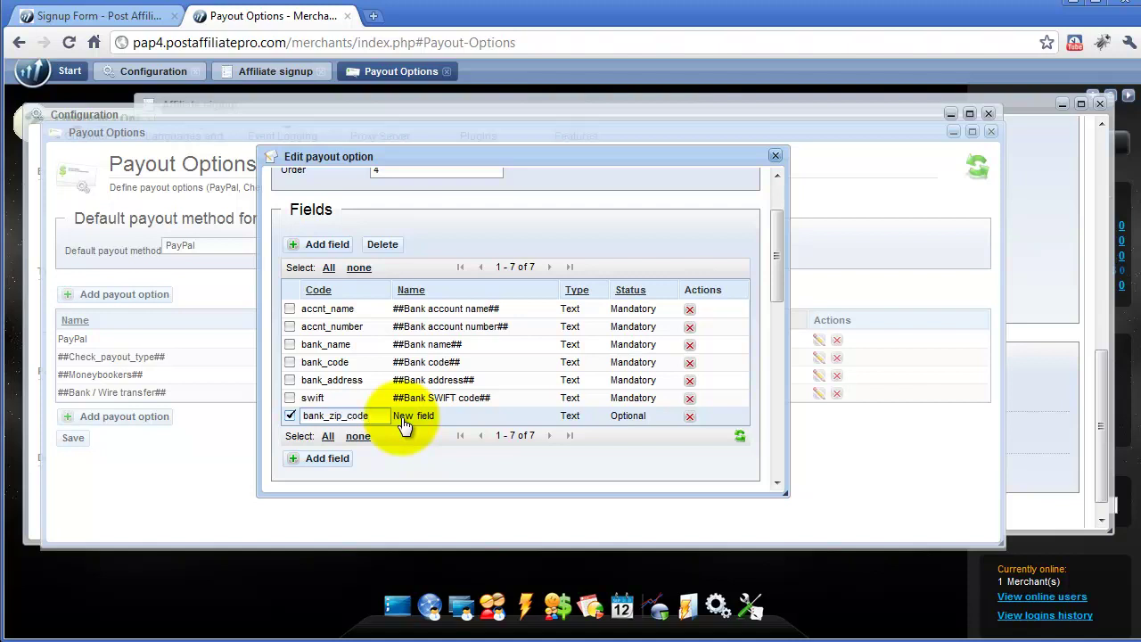
{"action": "left_click", "coordinate": [403, 419]}
{"action": "left_click_drag", "start_coordinate": [446, 415], "coordinate": [397, 416]}
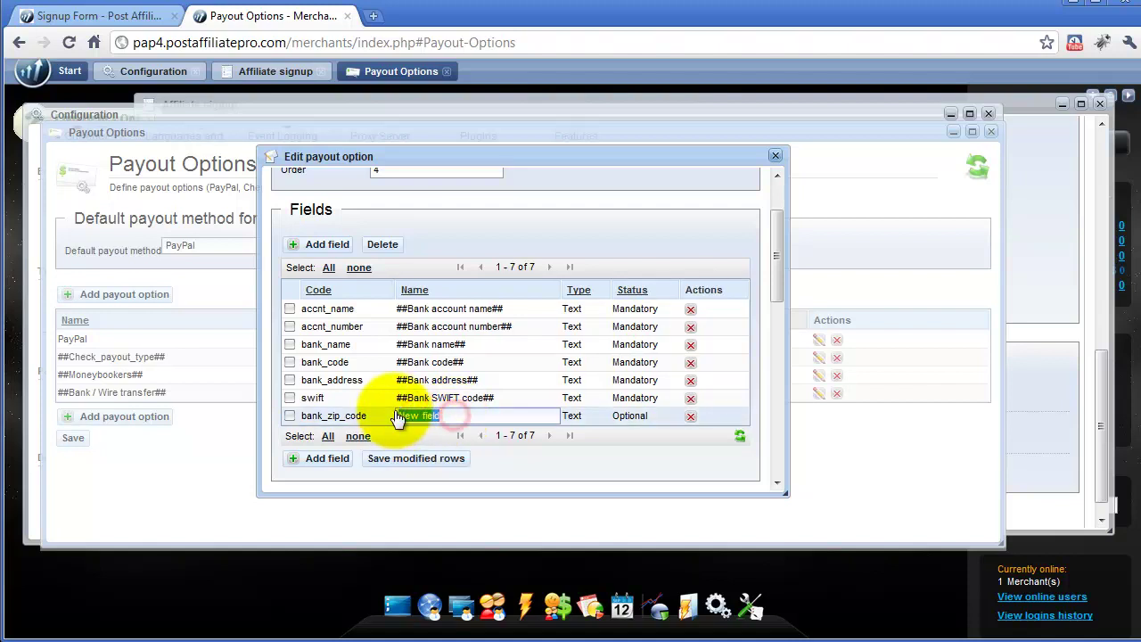
{"action": "key", "text": "BackSpace"}
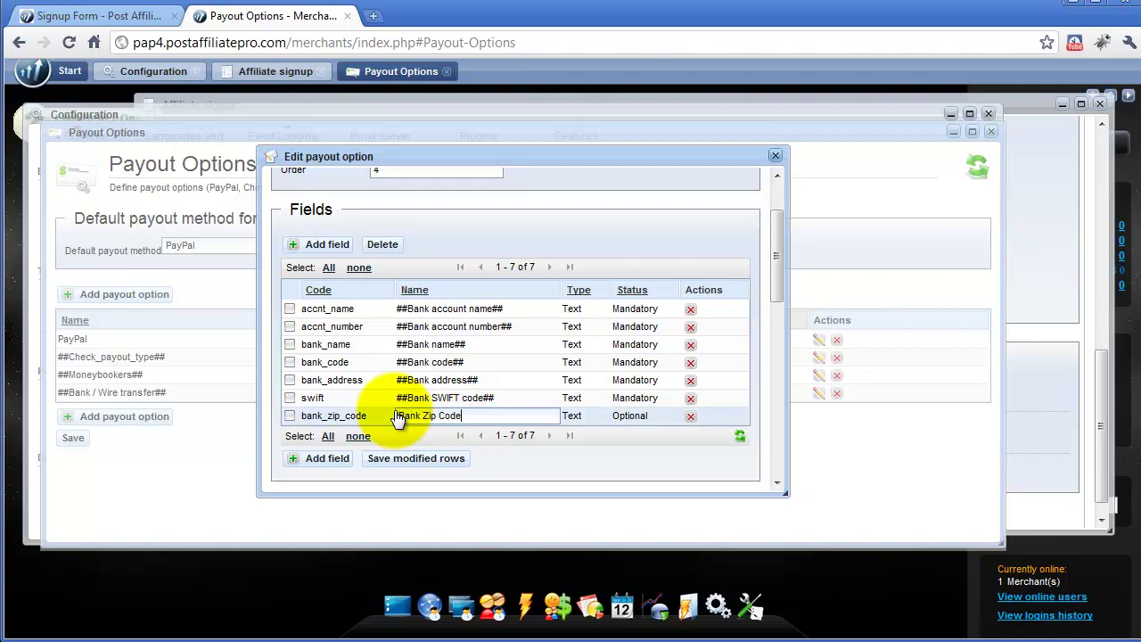
{"action": "left_click", "coordinate": [617, 426]}
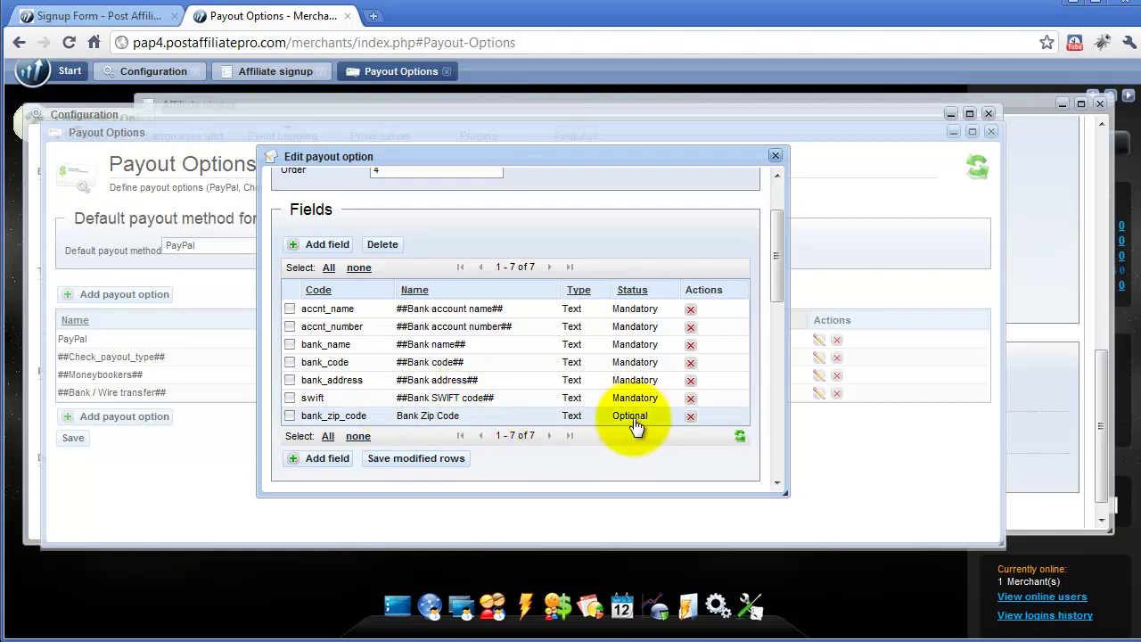
Make the Bank Zip Code field Mandatory, save the modified rows, and close the editor.
{"action": "left_click", "coordinate": [620, 419]}
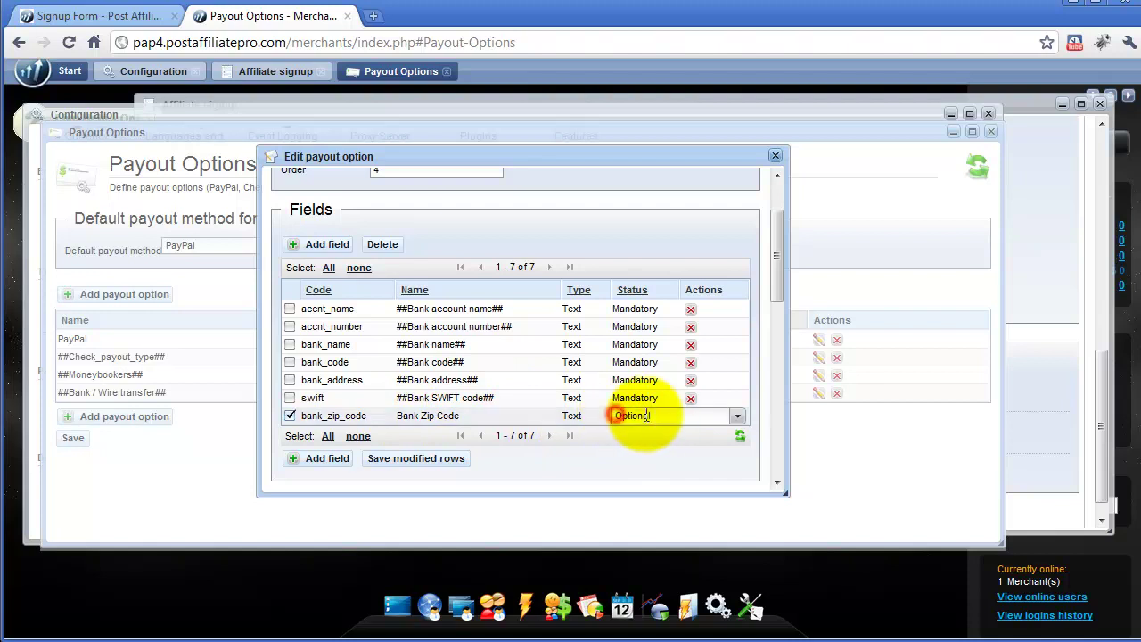
{"action": "left_click", "coordinate": [737, 417]}
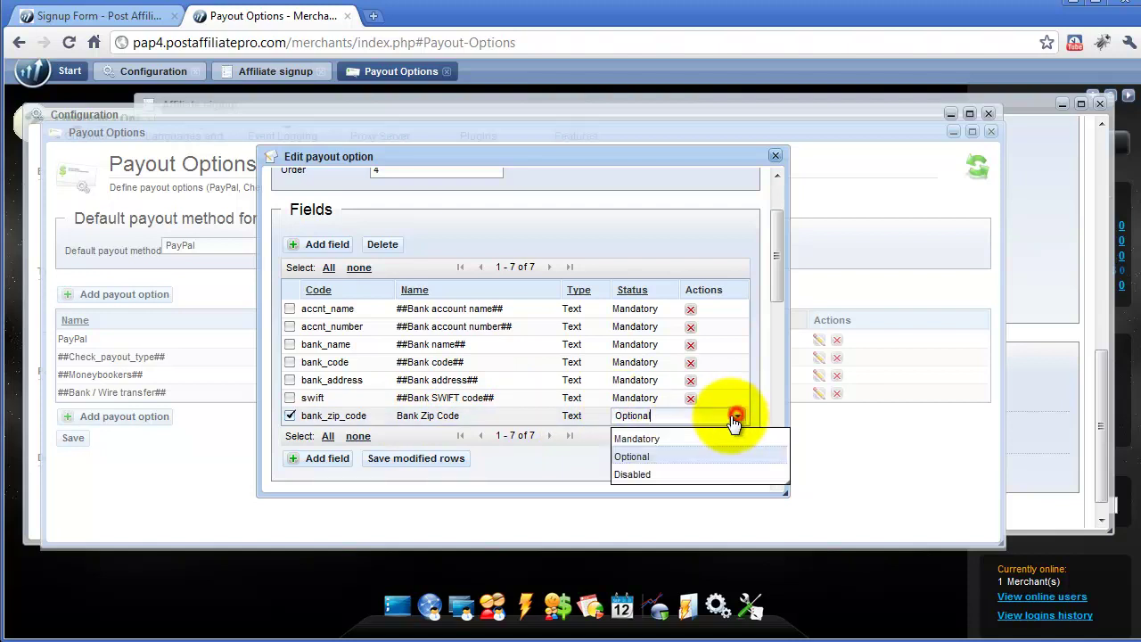
{"action": "left_click", "coordinate": [641, 440]}
{"action": "left_click", "coordinate": [418, 467]}
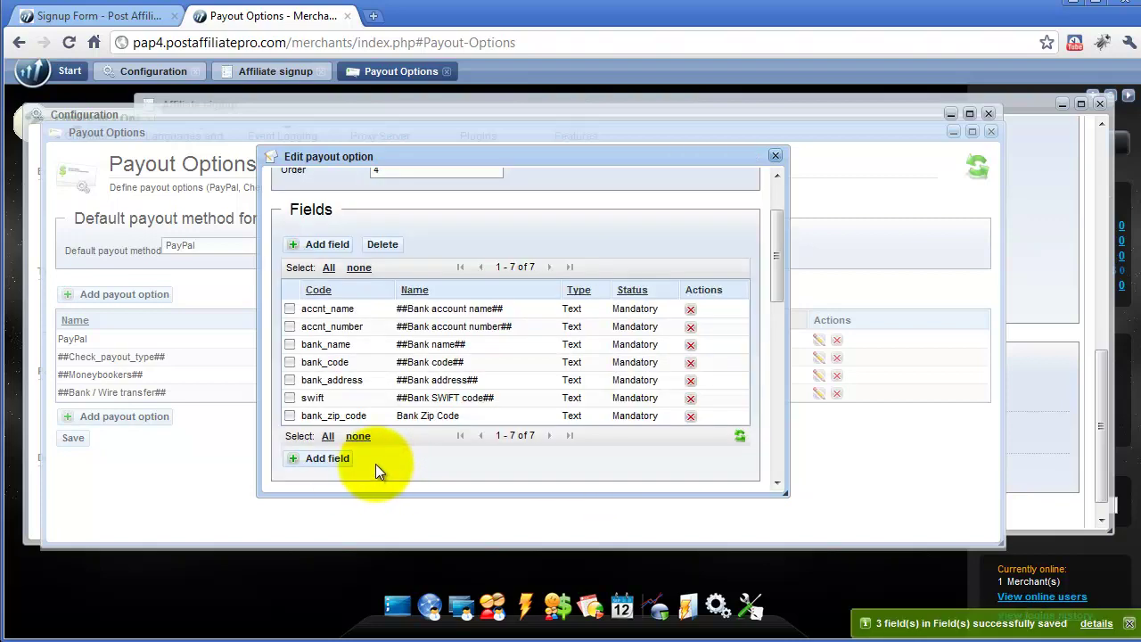
{"action": "scroll", "coordinate": [383, 451], "scroll_direction": "down", "scroll_amount": 6}
{"action": "left_click", "coordinate": [775, 156]}
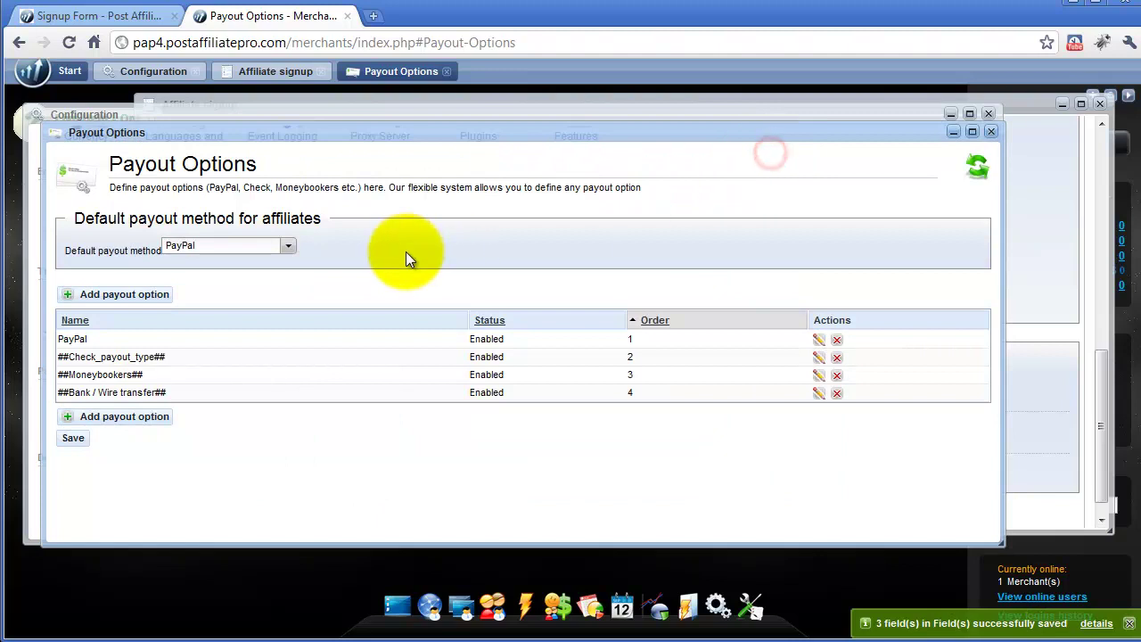
Reload the signup form and confirm Bank / Wire transfer now shows the Bank Zip Code field.
{"action": "left_click", "coordinate": [81, 15]}
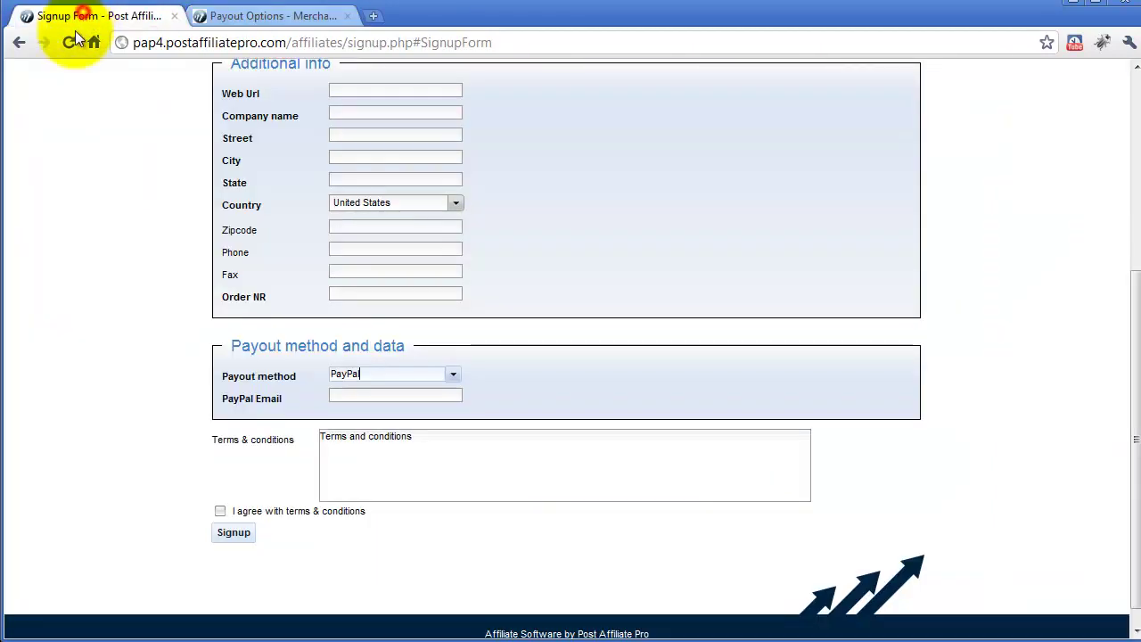
{"action": "left_click", "coordinate": [67, 138]}
{"action": "scroll", "coordinate": [89, 236], "scroll_direction": "up", "scroll_amount": 1}
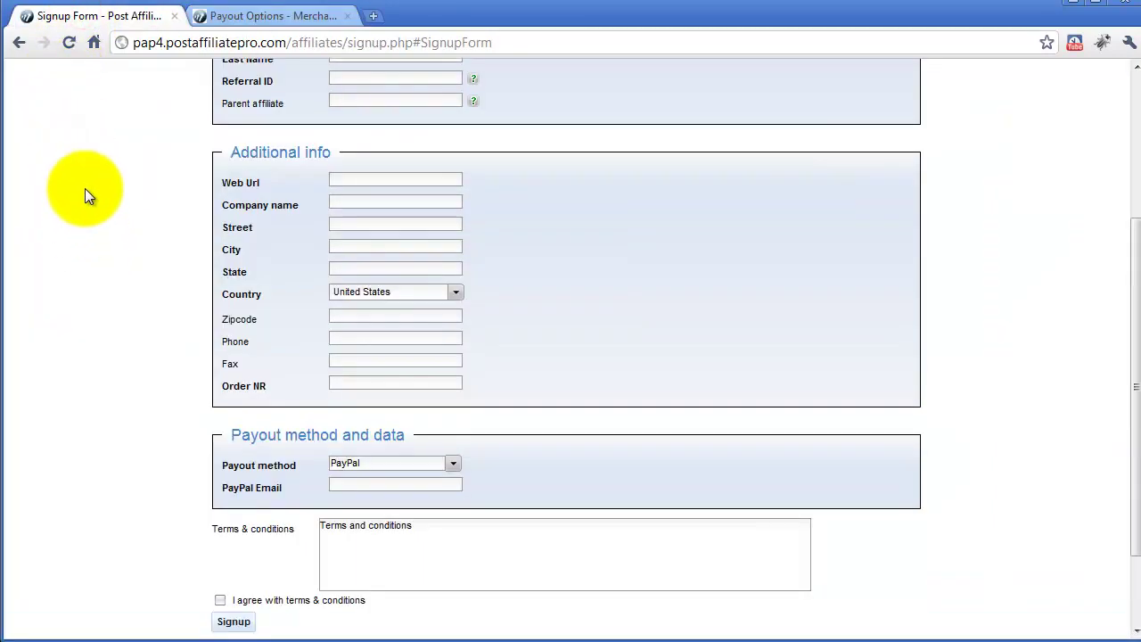
{"action": "left_click", "coordinate": [69, 43]}
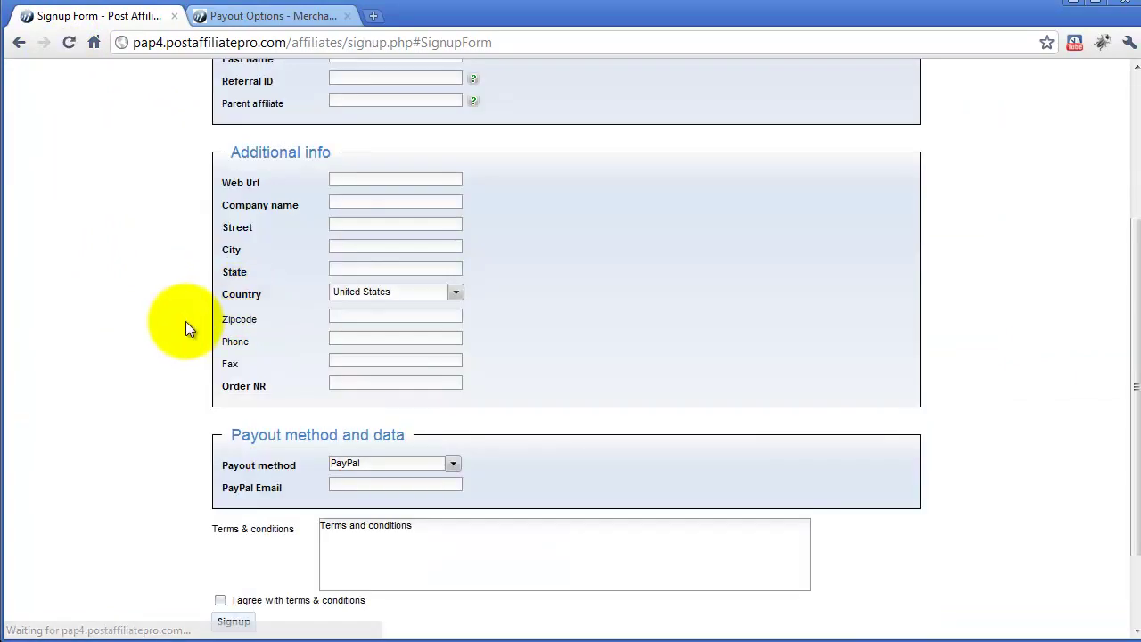
{"action": "scroll", "coordinate": [188, 330], "scroll_direction": "down", "scroll_amount": 1}
{"action": "left_click", "coordinate": [455, 353]}
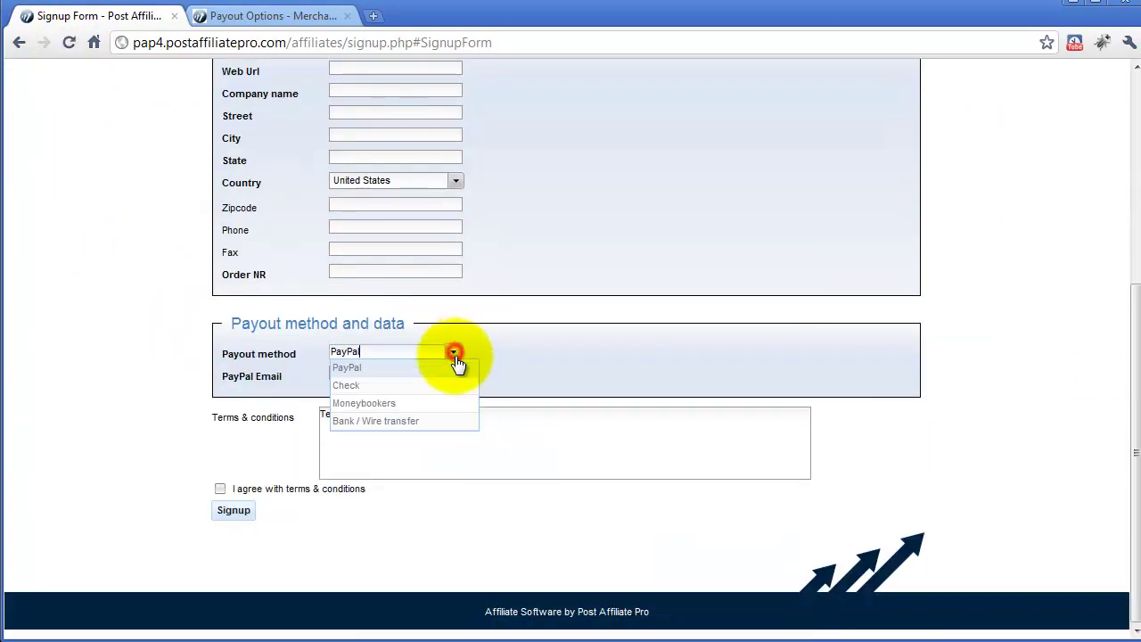
{"action": "left_click", "coordinate": [398, 421]}
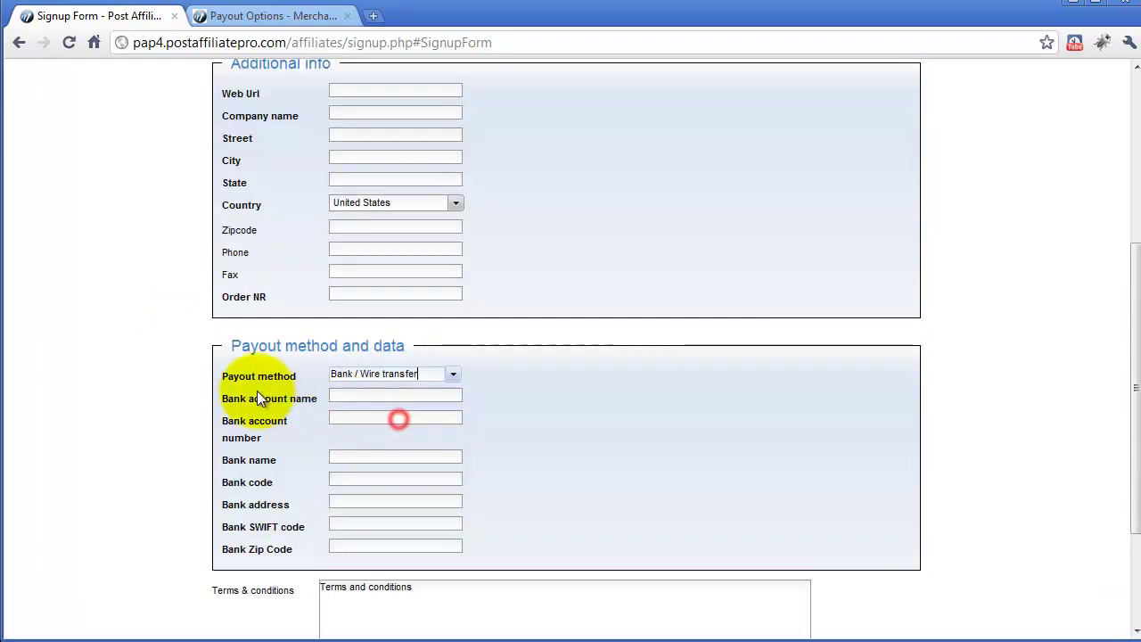
{"action": "left_click", "coordinate": [360, 550]}
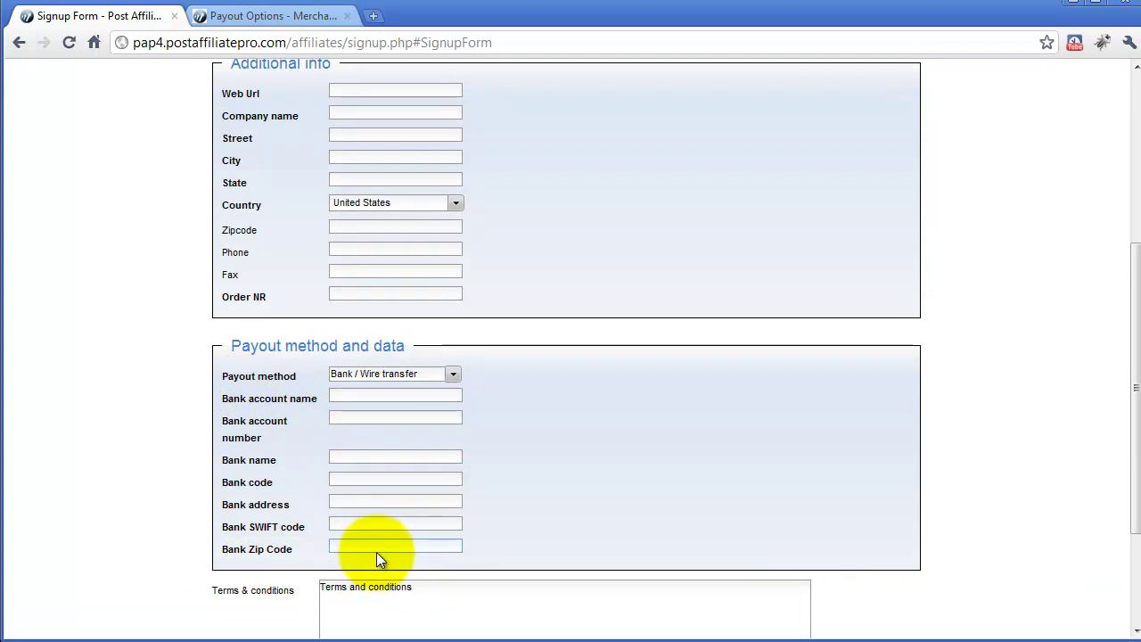
{"action": "scroll", "coordinate": [251, 303], "scroll_direction": "up", "scroll_amount": 3}
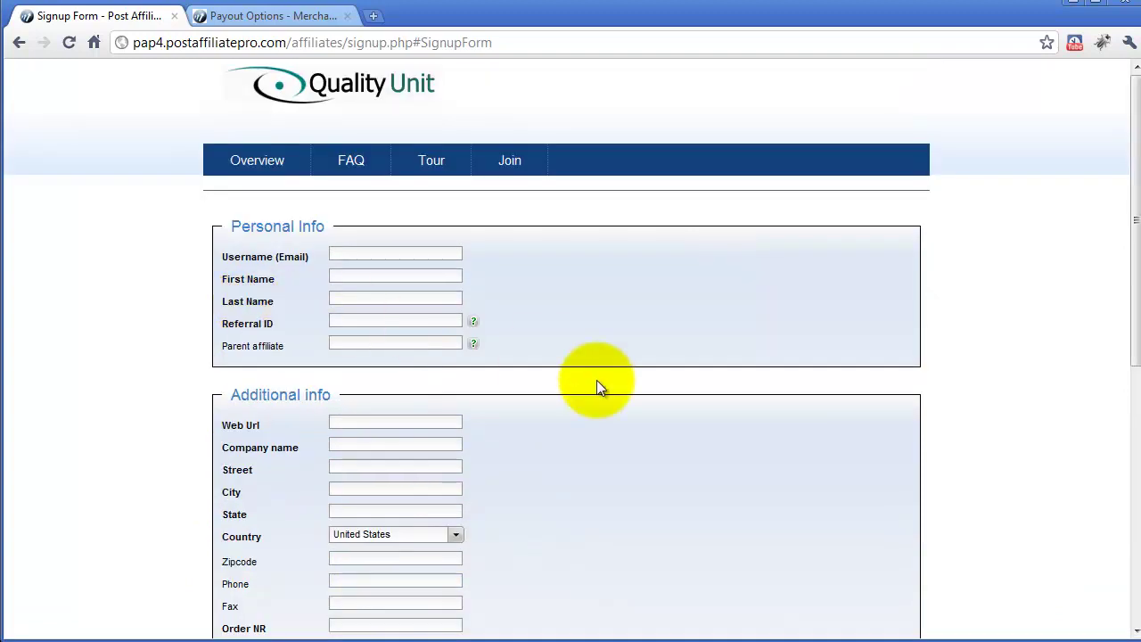
{"action": "mouse_move", "coordinate": [897, 635]}
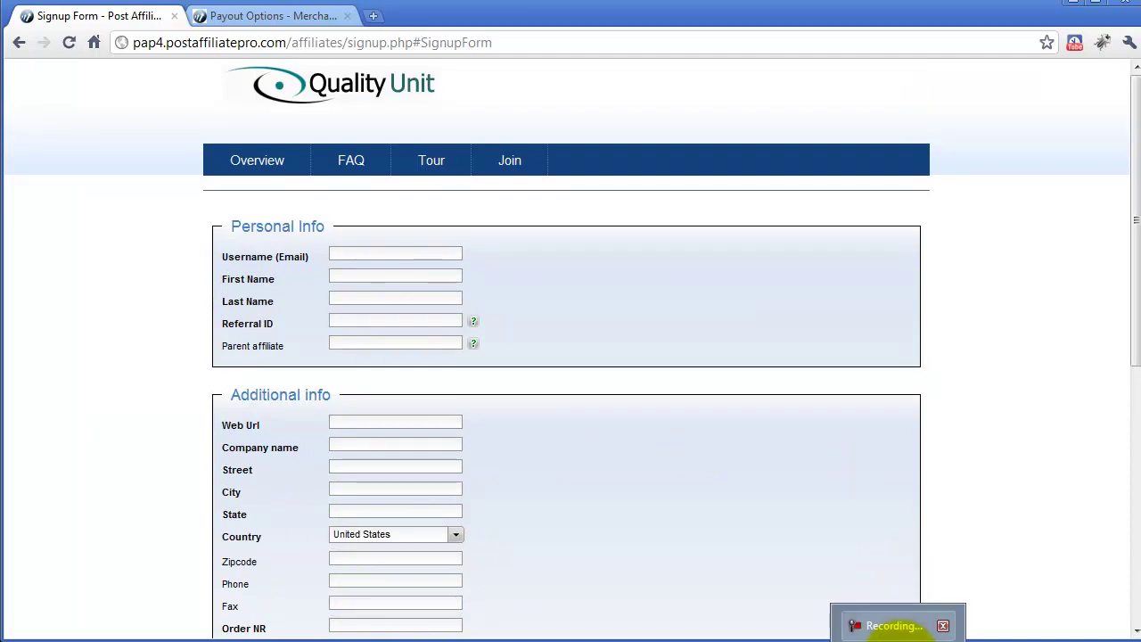